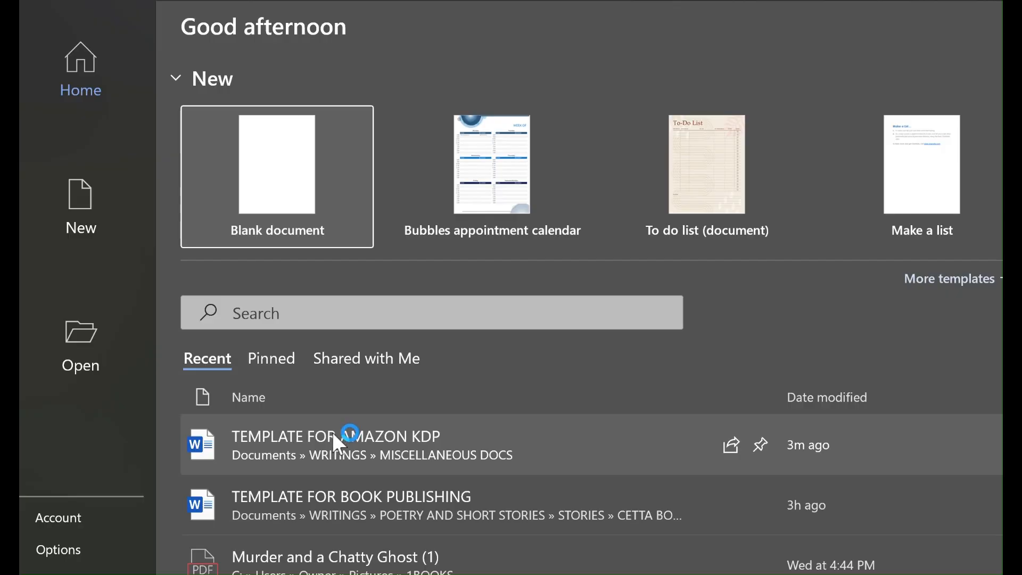
Open the recent document TEMPLATE FOR AMAZON KDP and look over its blank first page and copyright page
{"action": "left_click", "coordinate": [332, 432]}
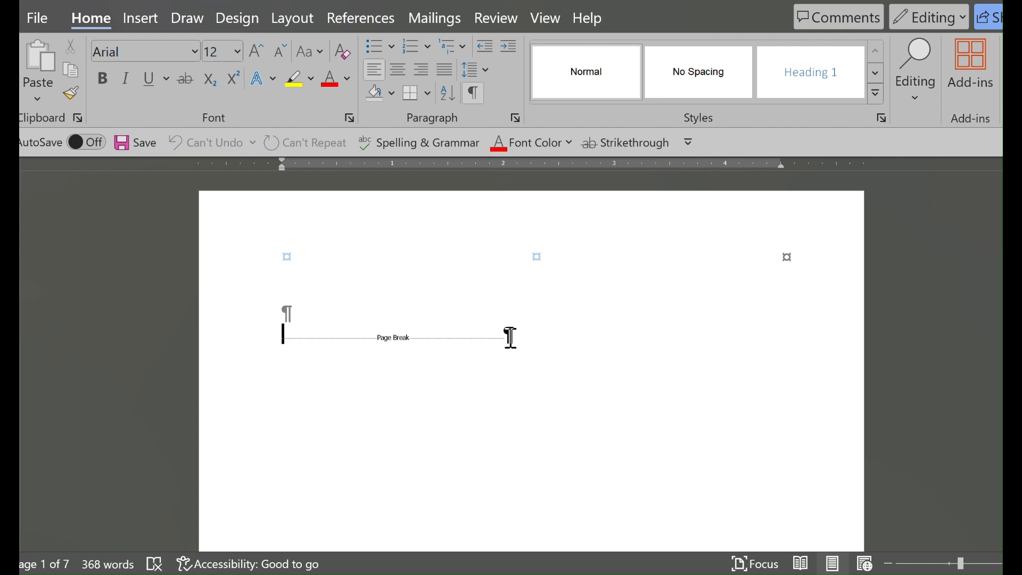
{"action": "scroll", "coordinate": [510, 338], "scroll_direction": "down", "scroll_amount": 10}
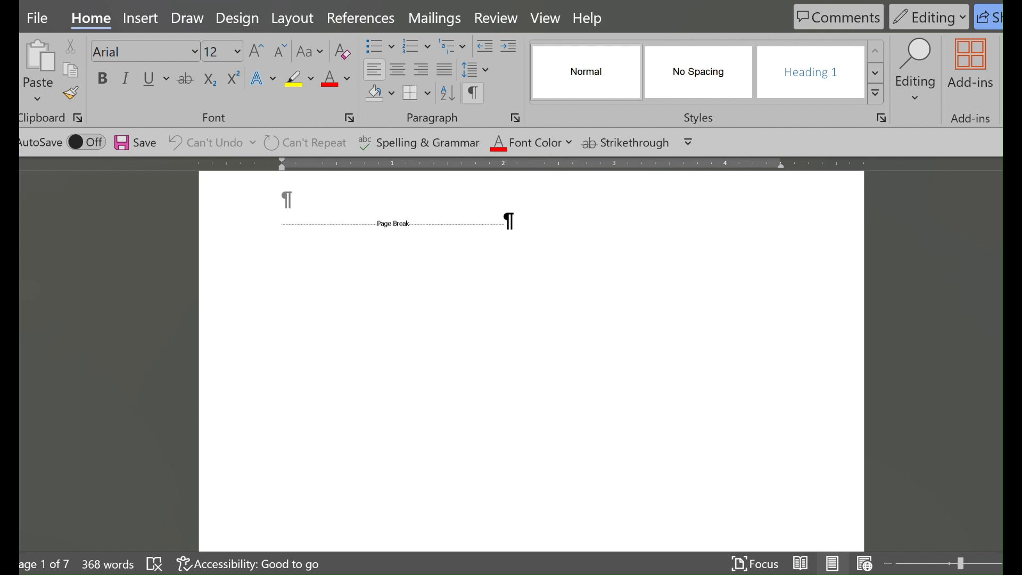
{"action": "scroll", "coordinate": [531, 362], "scroll_direction": "down", "scroll_amount": 8}
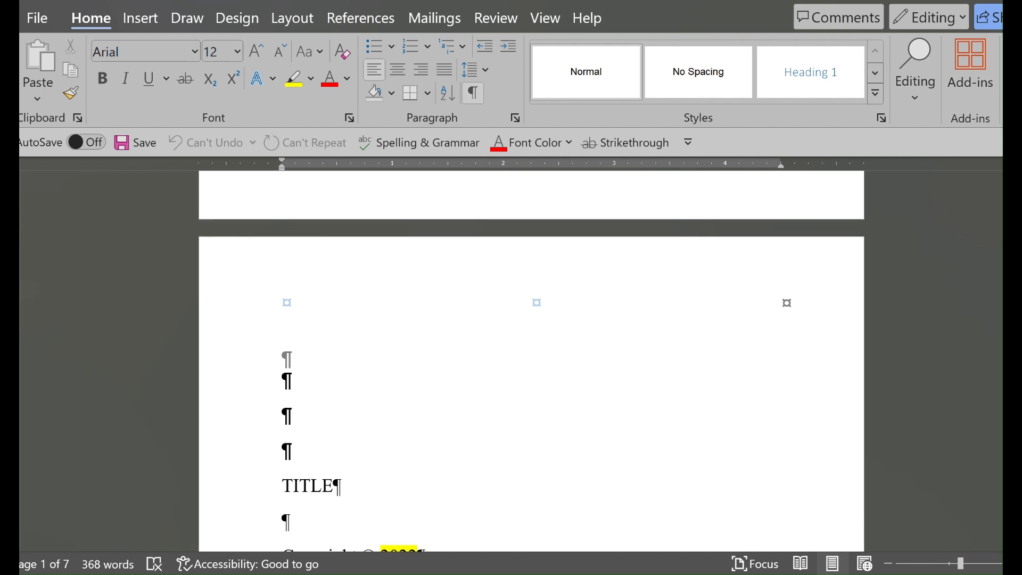
{"action": "scroll", "coordinate": [532, 362], "scroll_direction": "down", "scroll_amount": 2}
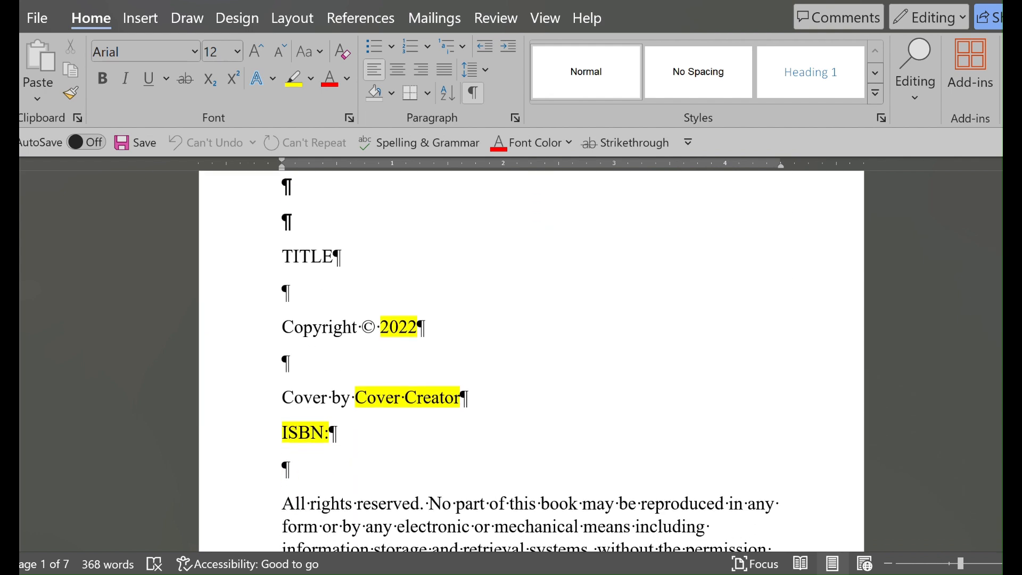
{"action": "scroll", "coordinate": [532, 361], "scroll_direction": "up", "scroll_amount": 10}
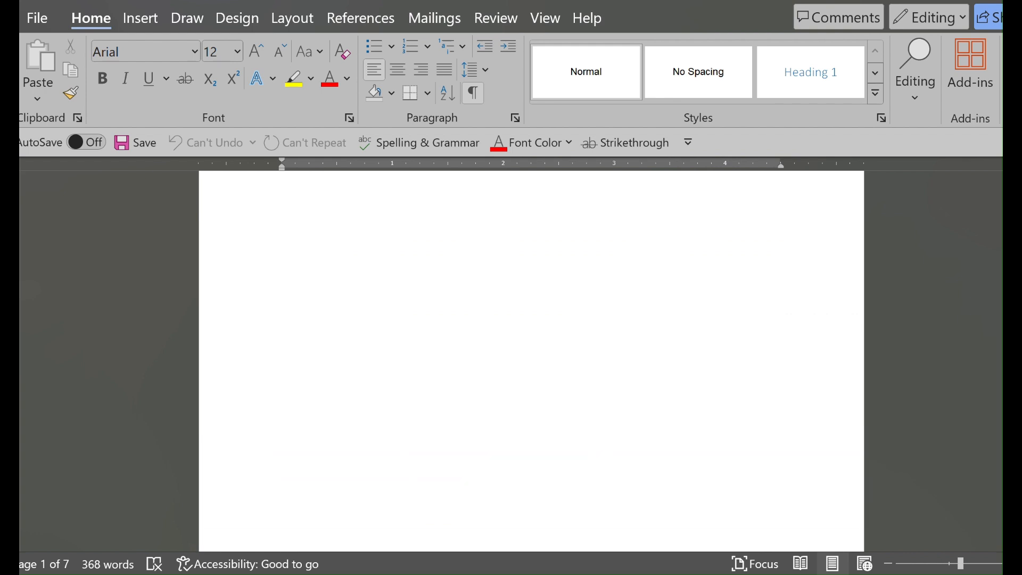
{"action": "scroll", "coordinate": [532, 362], "scroll_direction": "up", "scroll_amount": 6}
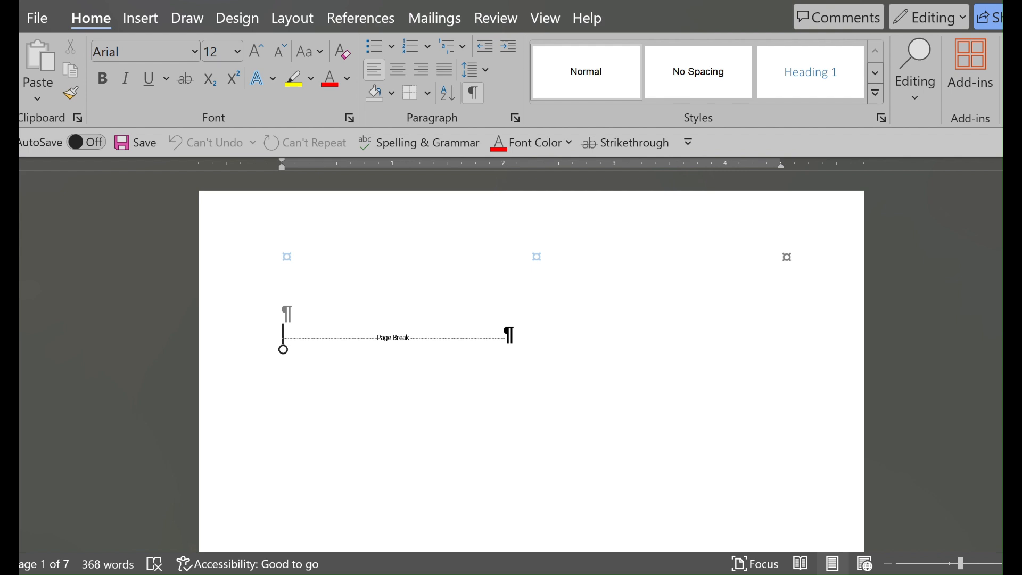
Delete the page break on the blank first page and insert a new page break in its place
{"action": "left_click", "coordinate": [508, 338]}
{"action": "key", "text": "BackSpace"}
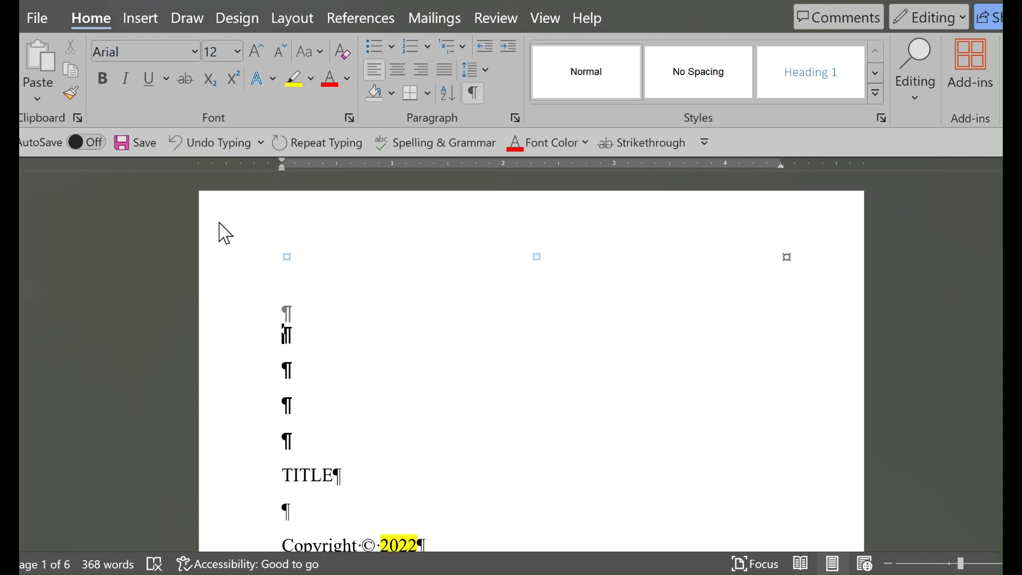
{"action": "left_click", "coordinate": [147, 16]}
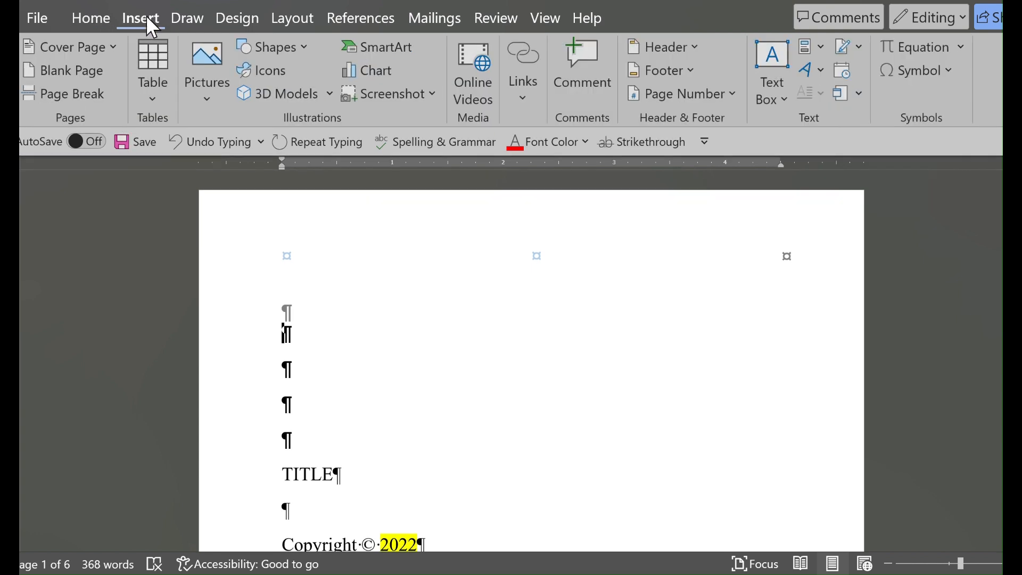
{"action": "left_click", "coordinate": [62, 94]}
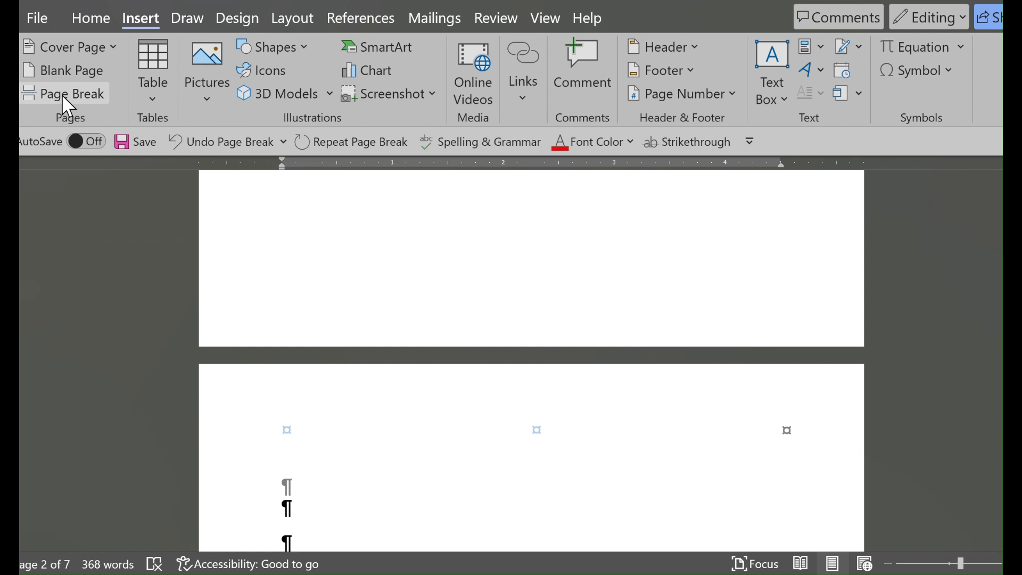
Review the front matter from the blank page through the copyright, series list and title pages to the start of Chapter 1
{"action": "scroll", "coordinate": [510, 174], "scroll_direction": "up", "scroll_amount": 5}
{"action": "scroll", "coordinate": [510, 174], "scroll_direction": "up", "scroll_amount": 2}
{"action": "scroll", "coordinate": [510, 174], "scroll_direction": "down", "scroll_amount": 8}
{"action": "scroll", "coordinate": [531, 360], "scroll_direction": "down", "scroll_amount": 10}
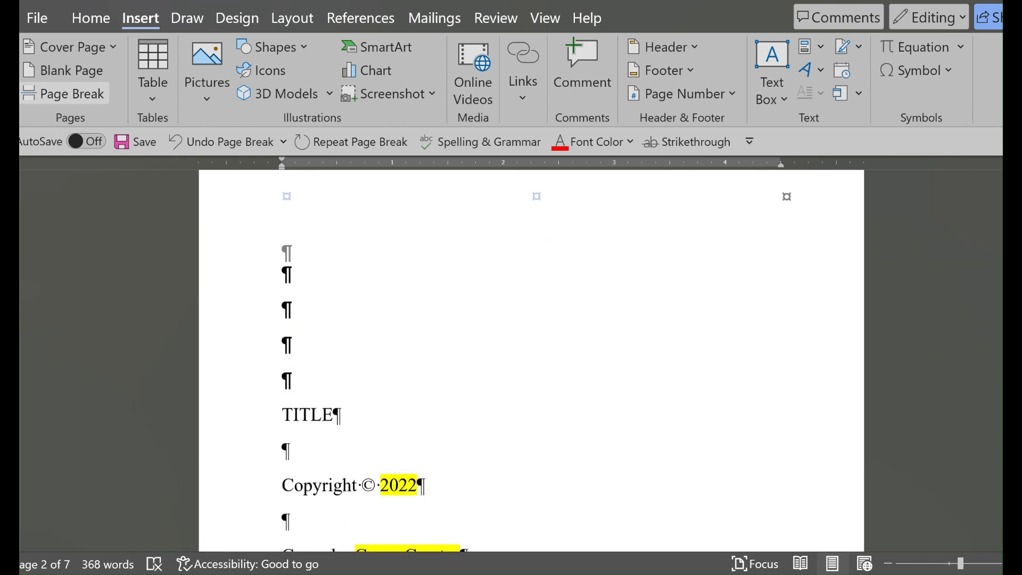
{"action": "scroll", "coordinate": [531, 360], "scroll_direction": "down", "scroll_amount": 8}
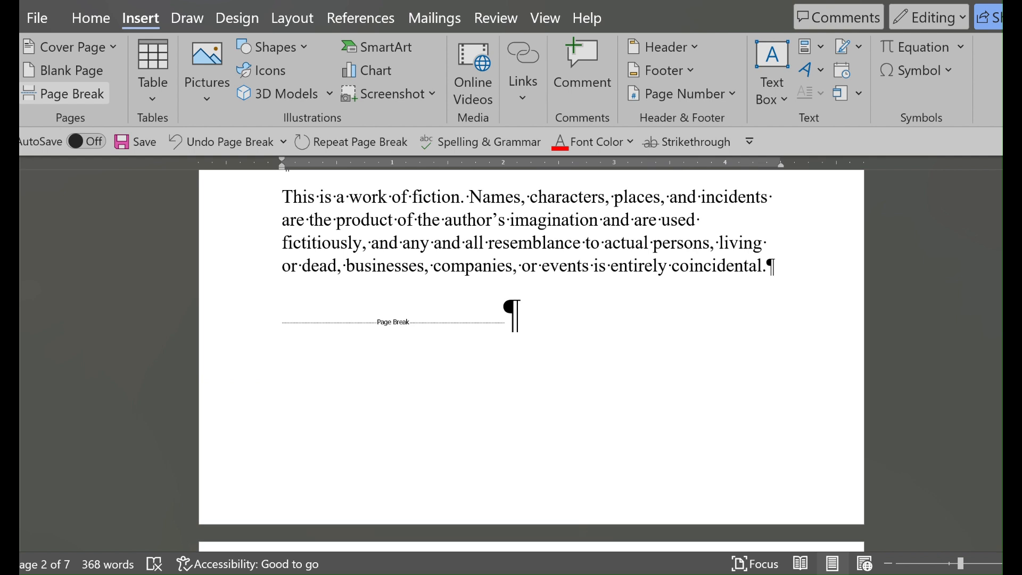
{"action": "scroll", "coordinate": [531, 361], "scroll_direction": "down", "scroll_amount": 8}
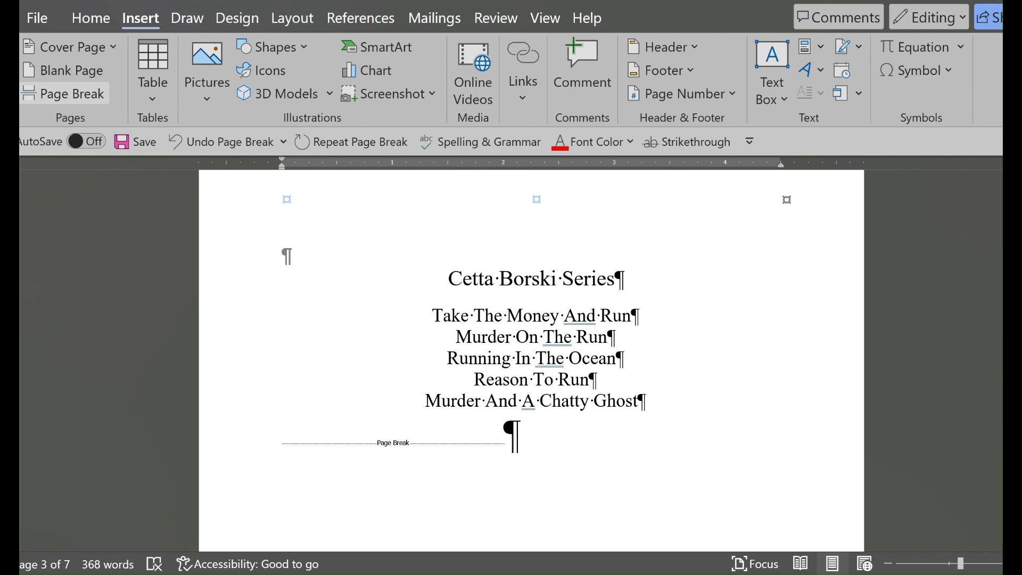
{"action": "scroll", "coordinate": [531, 320], "scroll_direction": "down", "scroll_amount": 5}
{"action": "scroll", "coordinate": [531, 361], "scroll_direction": "down", "scroll_amount": 5}
{"action": "scroll", "coordinate": [531, 362], "scroll_direction": "down", "scroll_amount": 6}
{"action": "scroll", "coordinate": [531, 360], "scroll_direction": "down", "scroll_amount": 6}
{"action": "scroll", "coordinate": [532, 361], "scroll_direction": "down", "scroll_amount": 3}
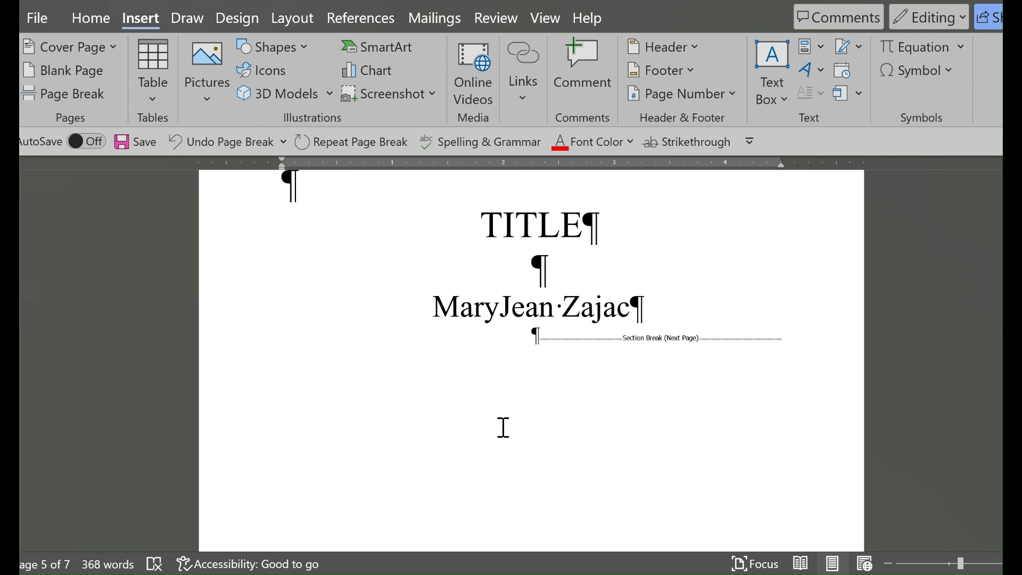
{"action": "scroll", "coordinate": [503, 427], "scroll_direction": "down", "scroll_amount": 4}
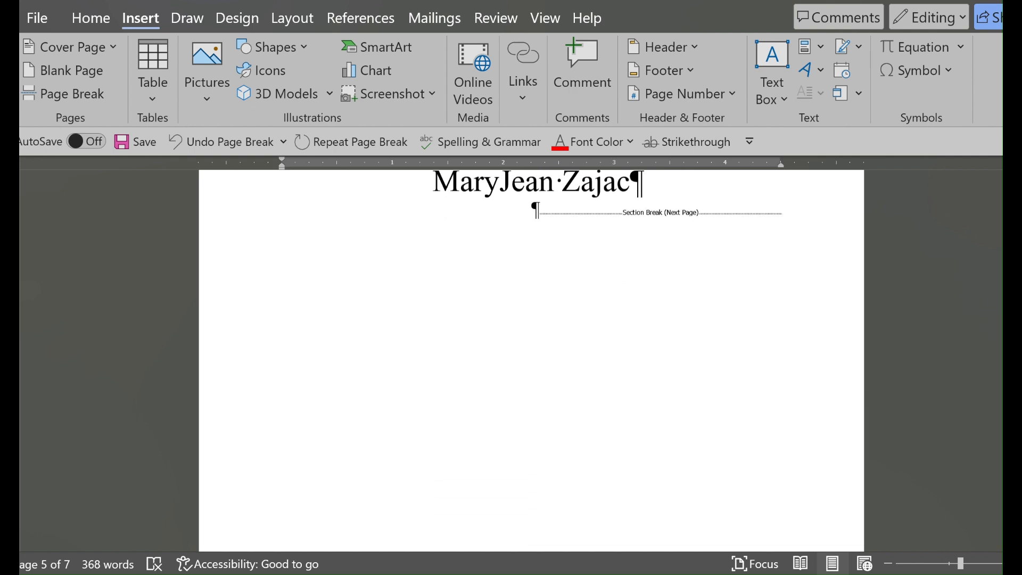
{"action": "scroll", "coordinate": [532, 360], "scroll_direction": "down", "scroll_amount": 5}
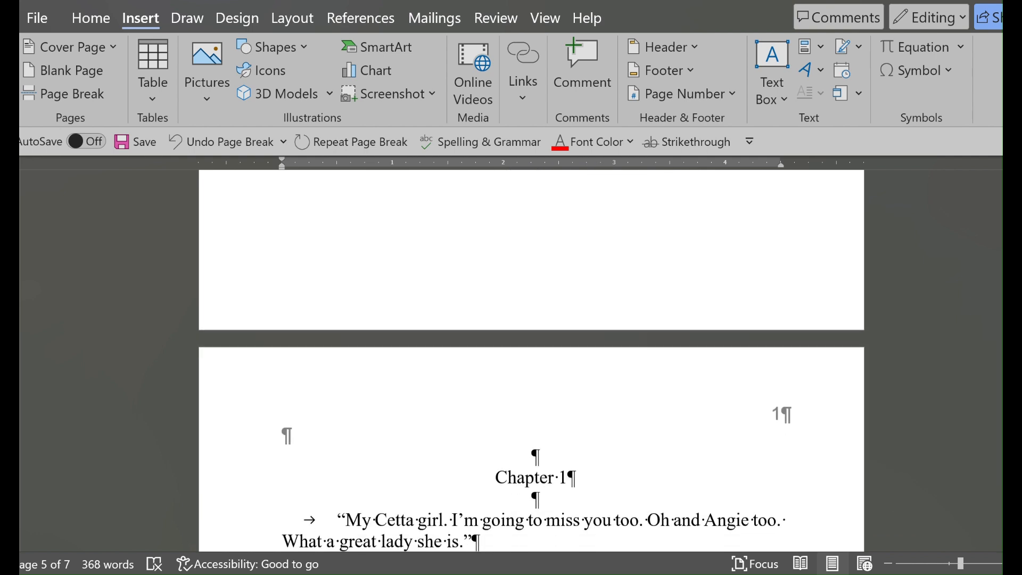
Return to the book's title page and look up the available page and section break types without inserting one
{"action": "scroll", "coordinate": [531, 414], "scroll_direction": "up", "scroll_amount": 1}
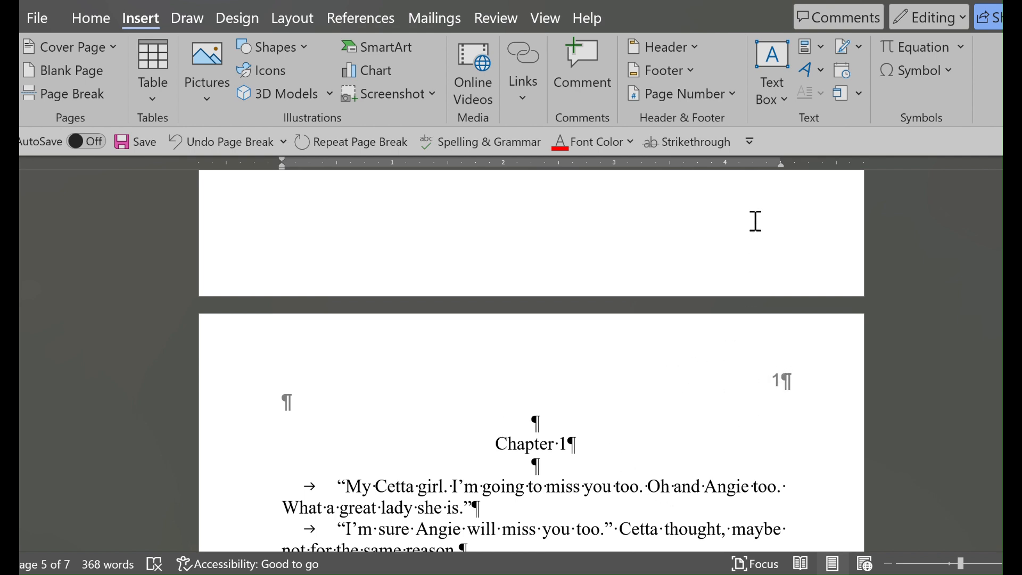
{"action": "scroll", "coordinate": [756, 221], "scroll_direction": "up", "scroll_amount": 5}
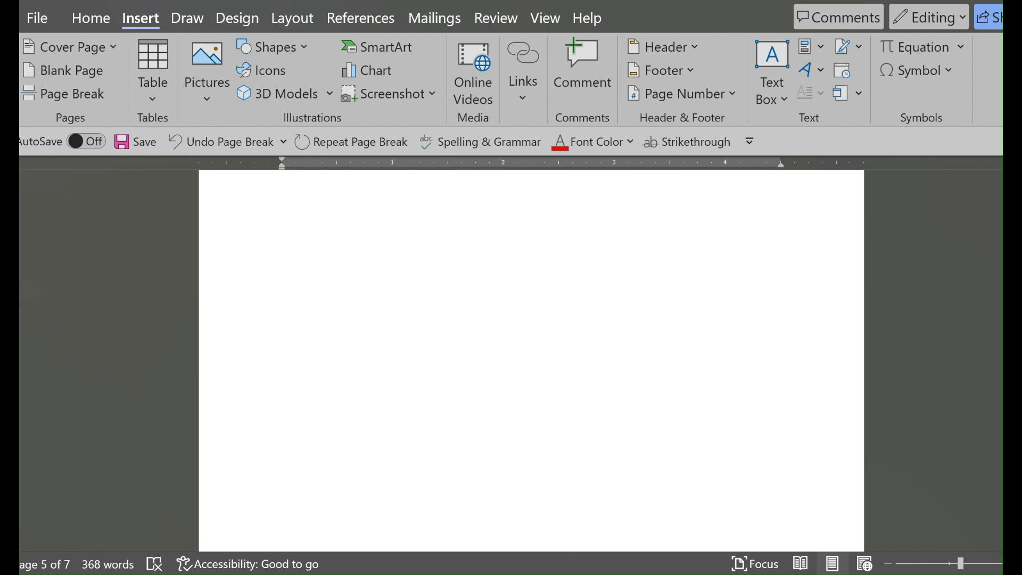
{"action": "scroll", "coordinate": [531, 360], "scroll_direction": "up", "scroll_amount": 5}
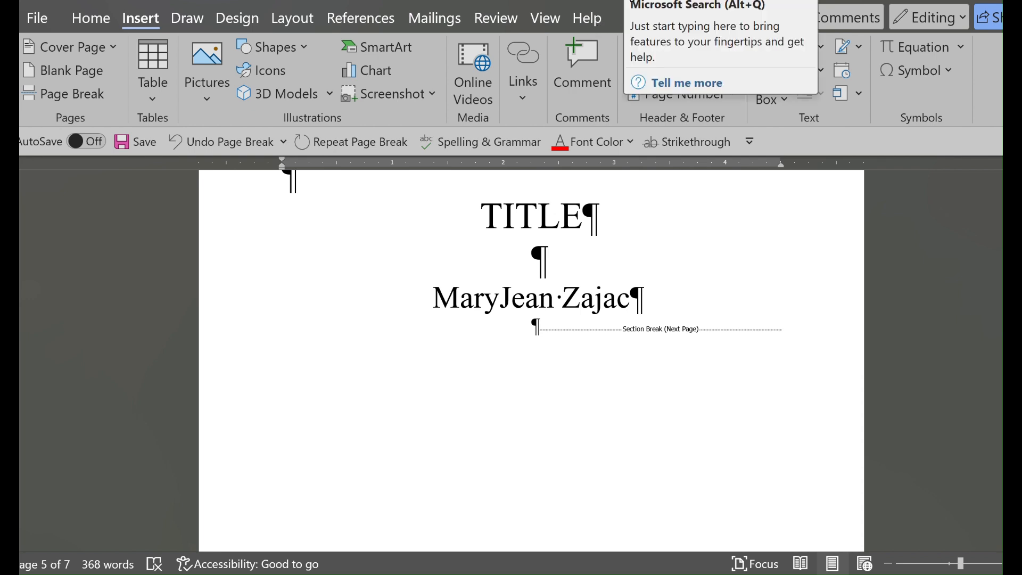
{"action": "left_click", "coordinate": [632, 1]}
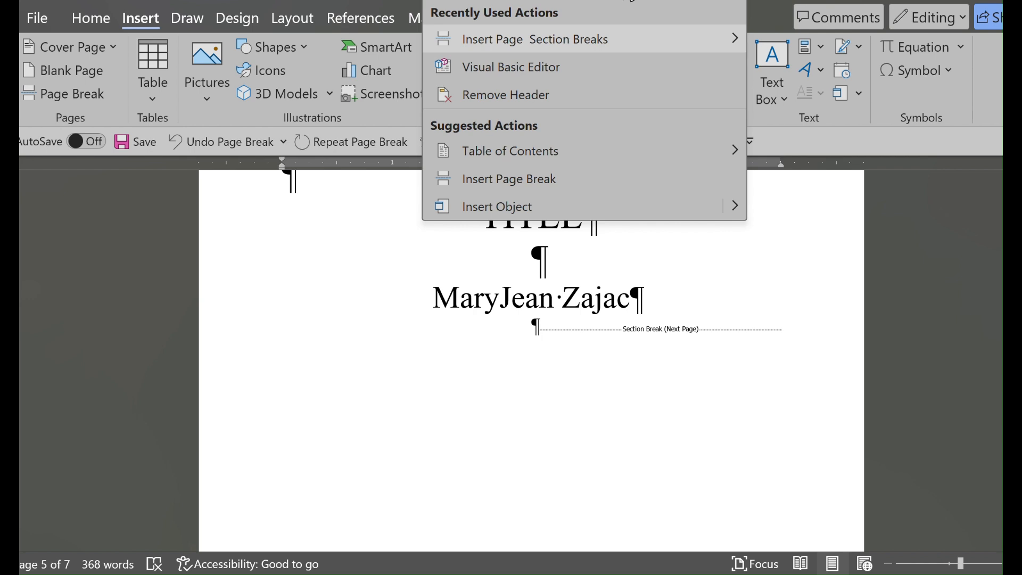
{"action": "mouse_move", "coordinate": [591, 43]}
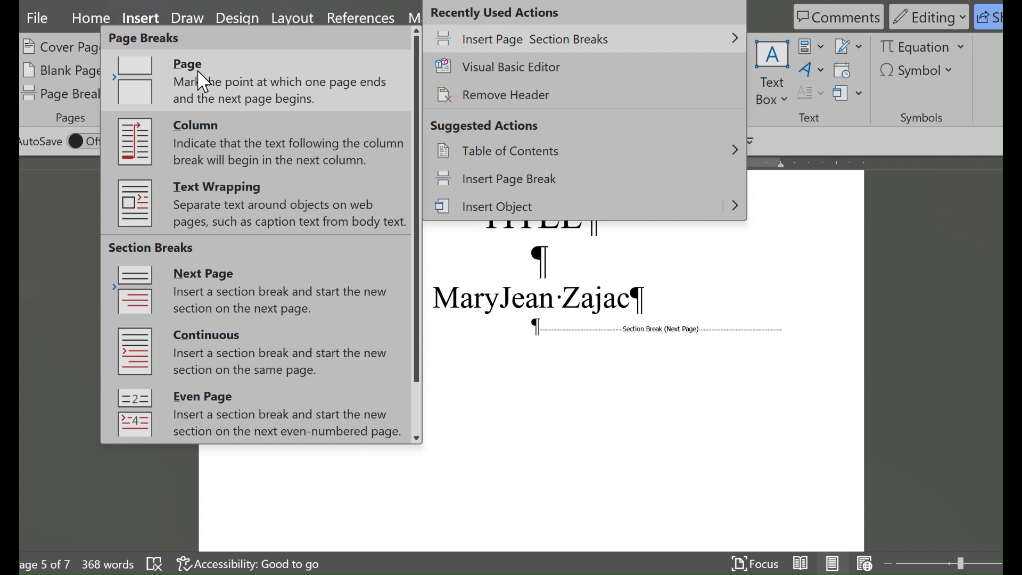
{"action": "left_click", "coordinate": [225, 74]}
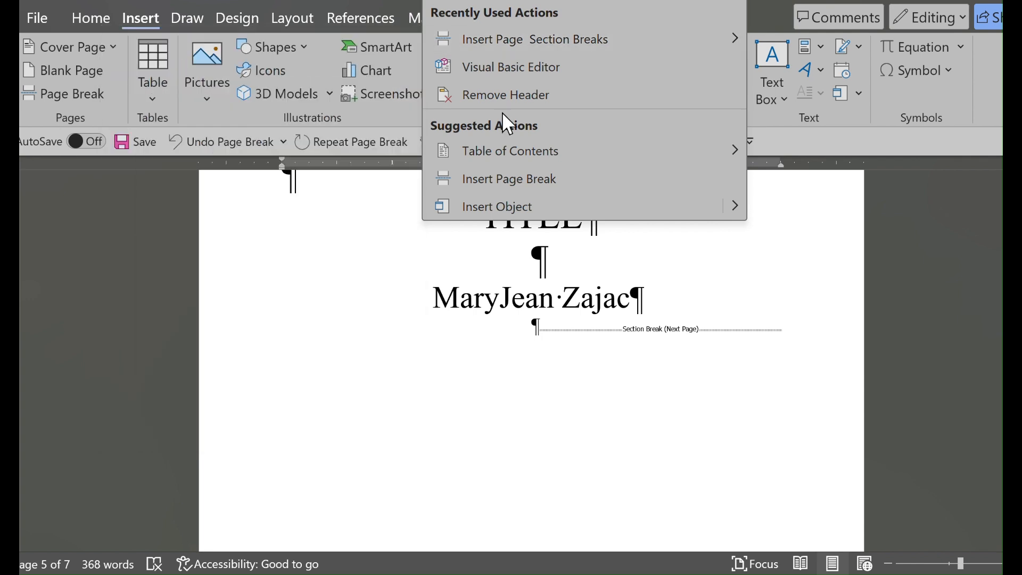
{"action": "left_click", "coordinate": [838, 242]}
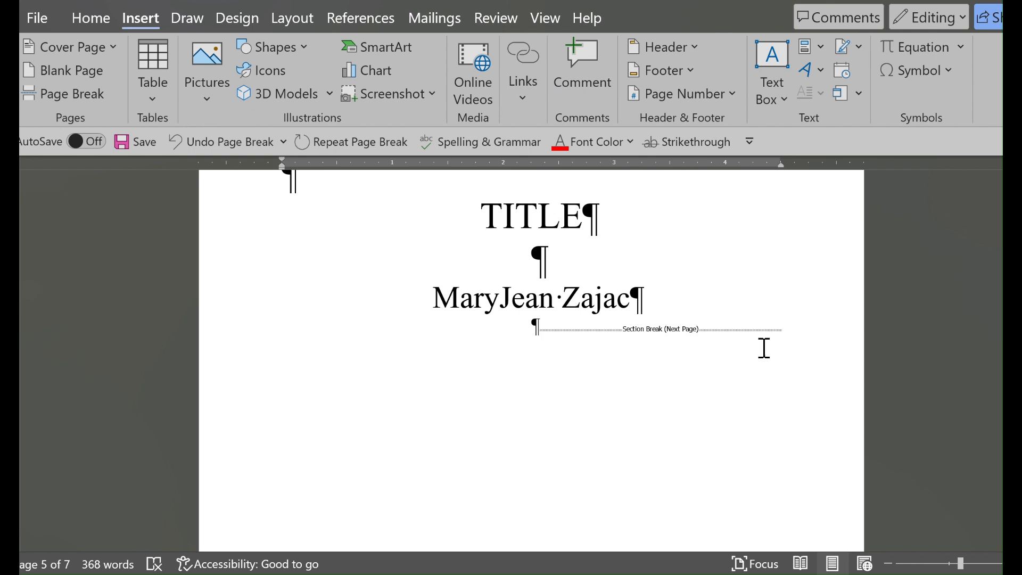
Examine Chapter 1 from its numbered first page through the scene divider to the section break at its end
{"action": "scroll", "coordinate": [531, 360], "scroll_direction": "down", "scroll_amount": 5}
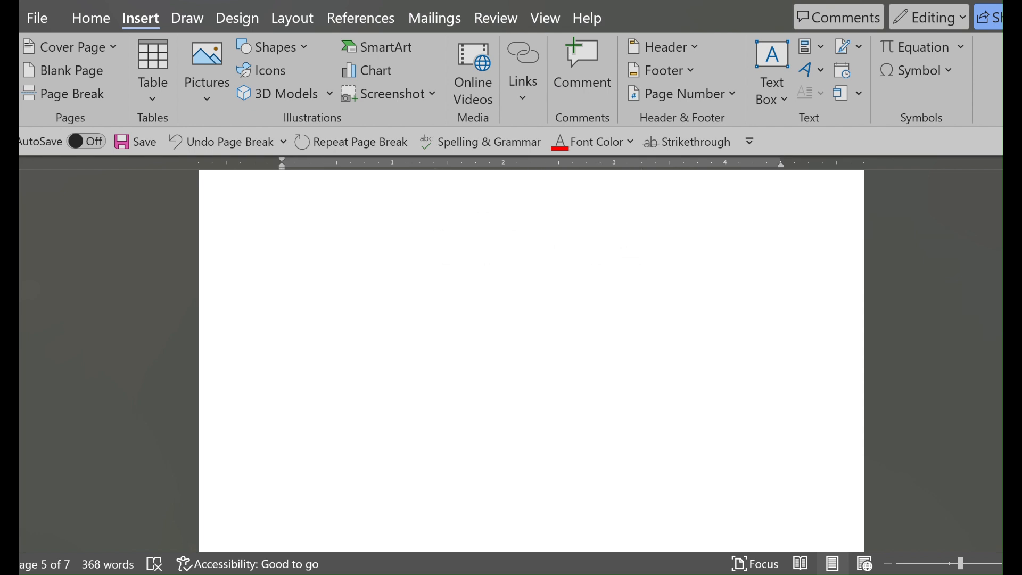
{"action": "scroll", "coordinate": [532, 361], "scroll_direction": "down", "scroll_amount": 8}
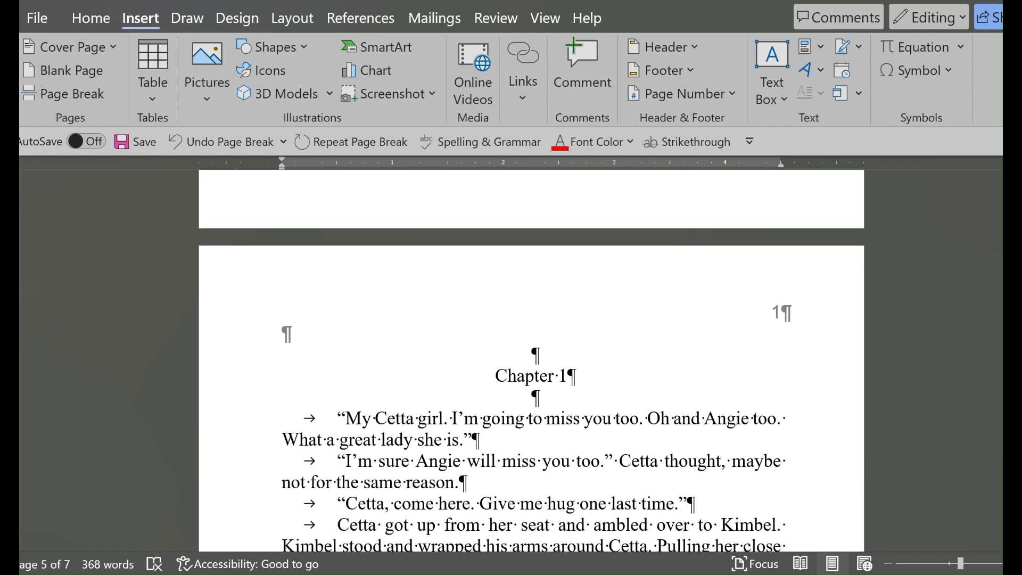
{"action": "scroll", "coordinate": [531, 360], "scroll_direction": "down", "scroll_amount": 1}
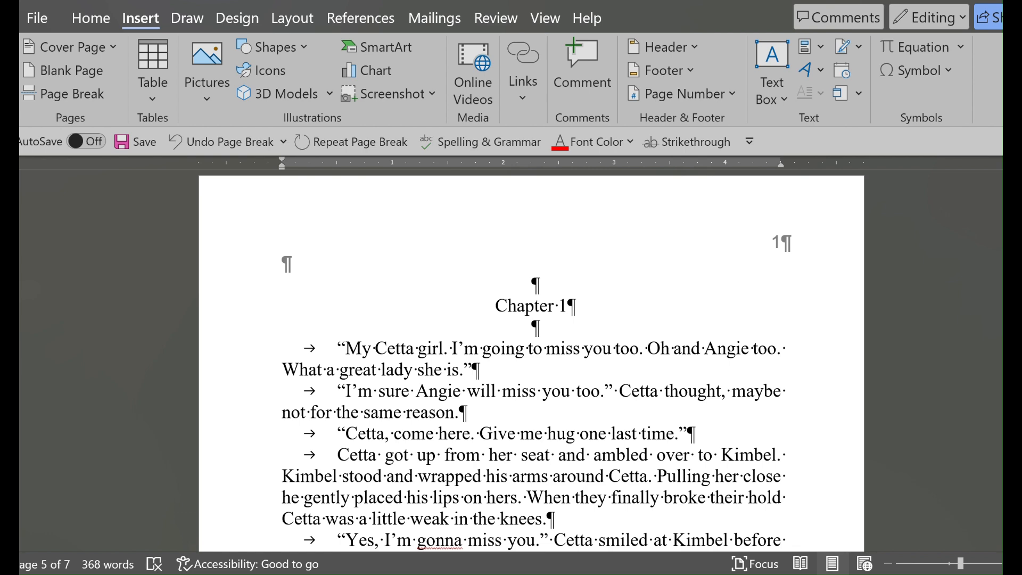
{"action": "scroll", "coordinate": [585, 411], "scroll_direction": "down", "scroll_amount": 10}
{"action": "scroll", "coordinate": [533, 362], "scroll_direction": "down", "scroll_amount": 3}
{"action": "scroll", "coordinate": [532, 362], "scroll_direction": "up", "scroll_amount": 2}
{"action": "scroll", "coordinate": [532, 320], "scroll_direction": "down", "scroll_amount": 2}
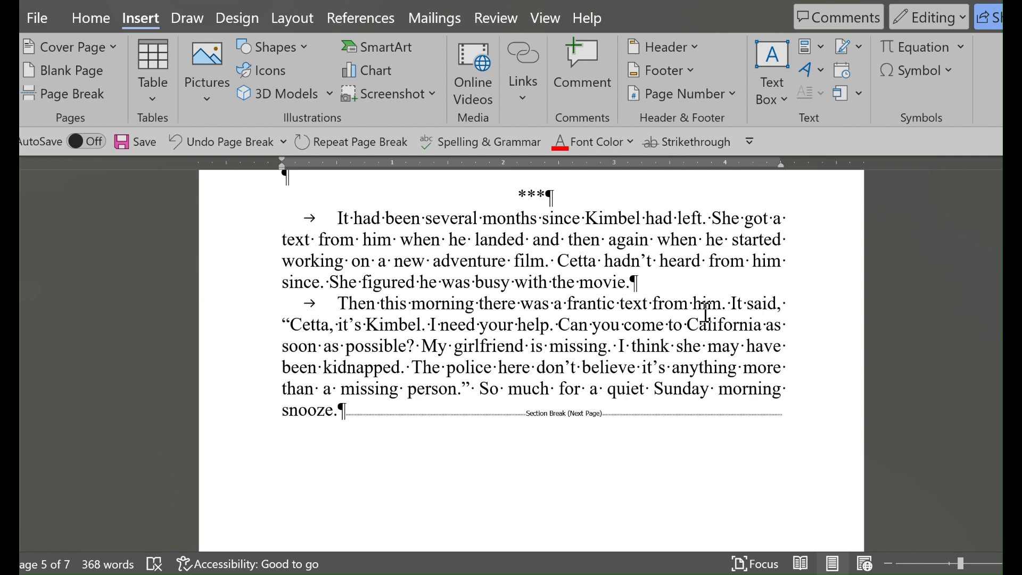
{"action": "scroll", "coordinate": [706, 313], "scroll_direction": "up", "scroll_amount": 4}
{"action": "scroll", "coordinate": [706, 313], "scroll_direction": "up", "scroll_amount": 2}
{"action": "scroll", "coordinate": [706, 313], "scroll_direction": "down", "scroll_amount": 1}
{"action": "scroll", "coordinate": [533, 362], "scroll_direction": "down", "scroll_amount": 6}
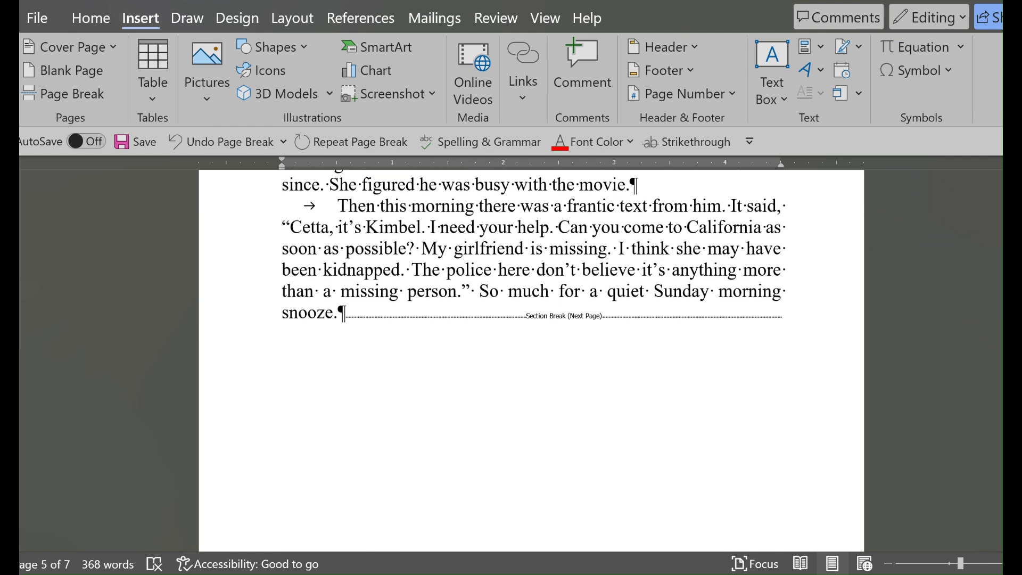
Add blank paragraphs after the chapter's last word, "snooze.", until the section break moves onto a new page
{"action": "left_click", "coordinate": [342, 314]}
{"action": "key", "text": "Return"}
{"action": "key", "text": "Return"}
{"action": "key", "text": "Return"}
{"action": "key", "text": "Return"}
{"action": "key", "text": "Return"}
{"action": "key", "text": "Return"}
{"action": "key", "text": "Return"}
{"action": "key", "text": "Return"}
{"action": "key", "text": "Return"}
{"action": "key", "text": "Return"}
{"action": "key", "text": "Return"}
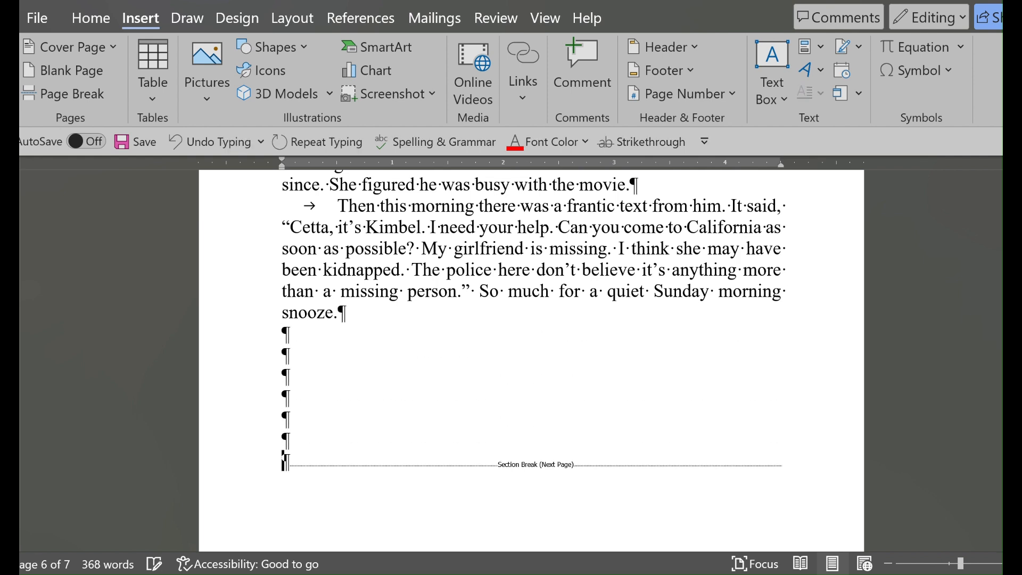
{"action": "key", "text": "Return"}
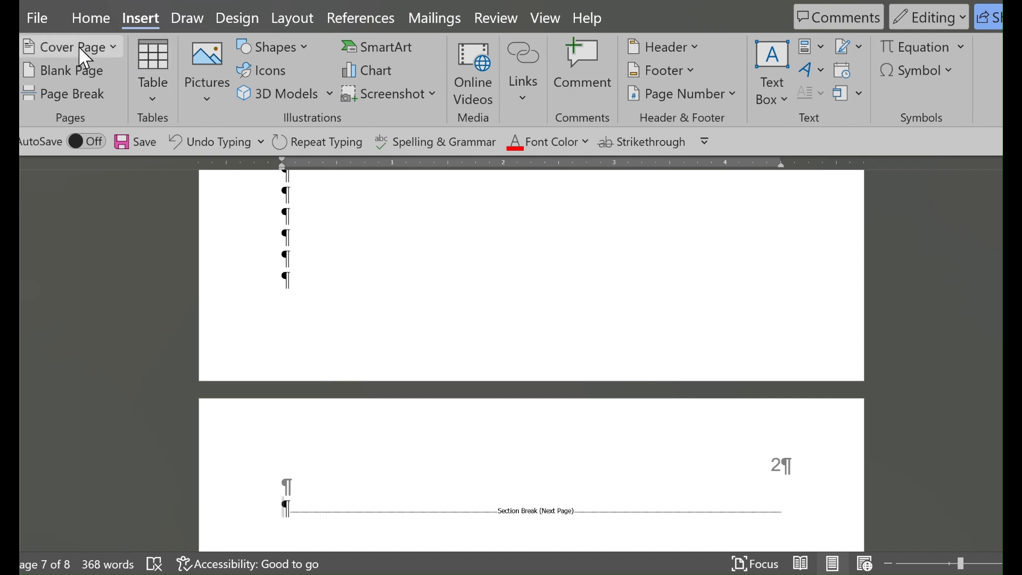
Insert a page break before the section break at the end of Chapter 1 and check the surrounding pages
{"action": "left_click", "coordinate": [75, 97]}
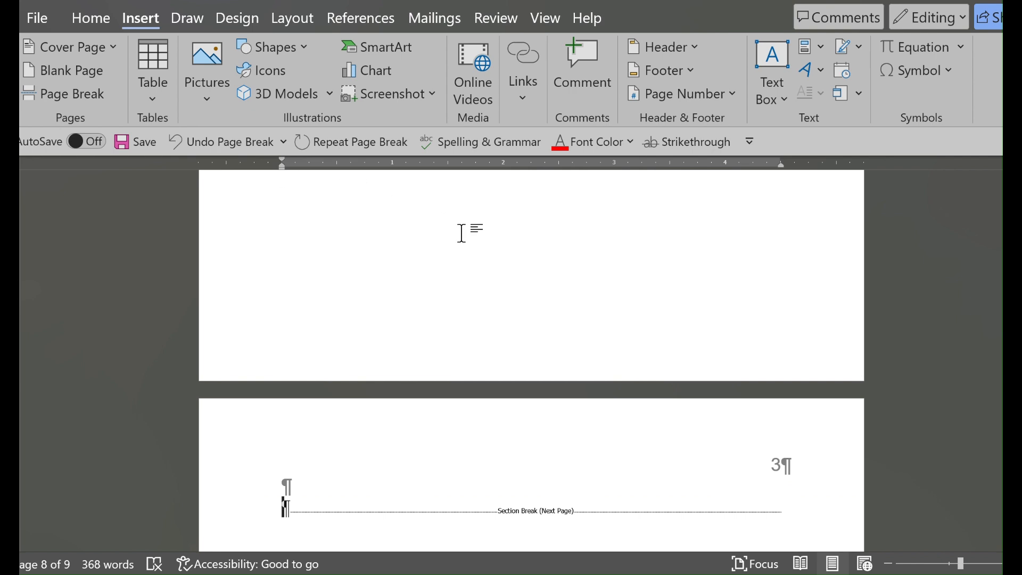
{"action": "scroll", "coordinate": [531, 361], "scroll_direction": "up", "scroll_amount": 4}
{"action": "scroll", "coordinate": [531, 361], "scroll_direction": "up", "scroll_amount": 3}
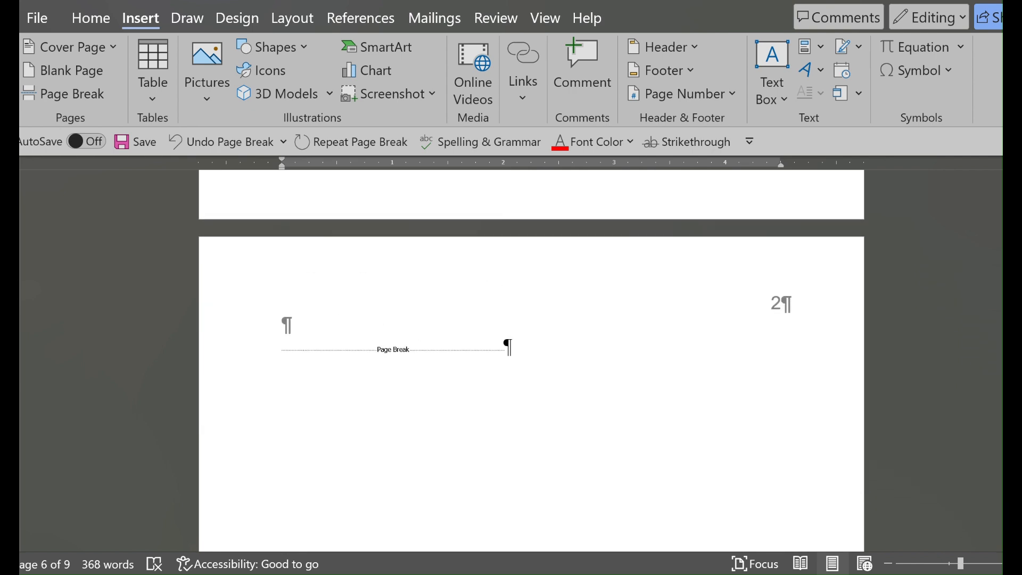
{"action": "scroll", "coordinate": [531, 361], "scroll_direction": "up", "scroll_amount": 8}
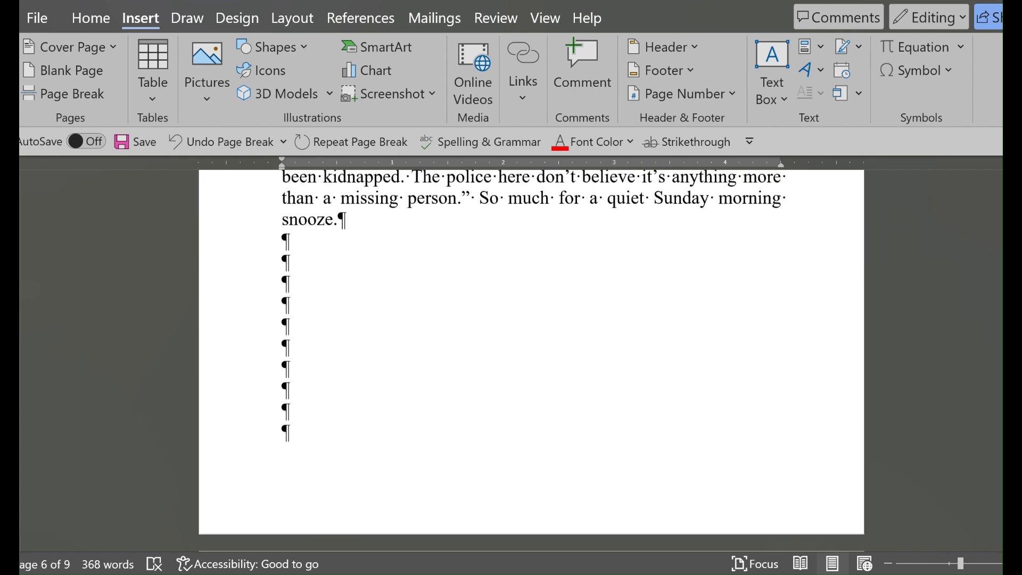
{"action": "scroll", "coordinate": [531, 361], "scroll_direction": "down", "scroll_amount": 4}
{"action": "scroll", "coordinate": [531, 361], "scroll_direction": "down", "scroll_amount": 4}
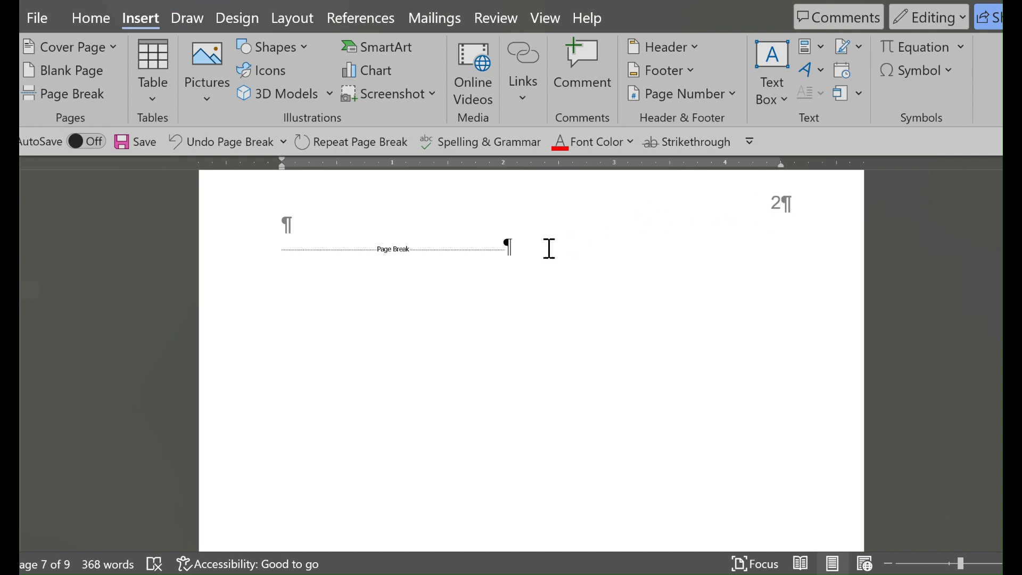
Undo the last page break and delete the blank paragraph so the section break sits back on the chapter's page
{"action": "left_click", "coordinate": [506, 252]}
{"action": "left_click", "coordinate": [241, 137]}
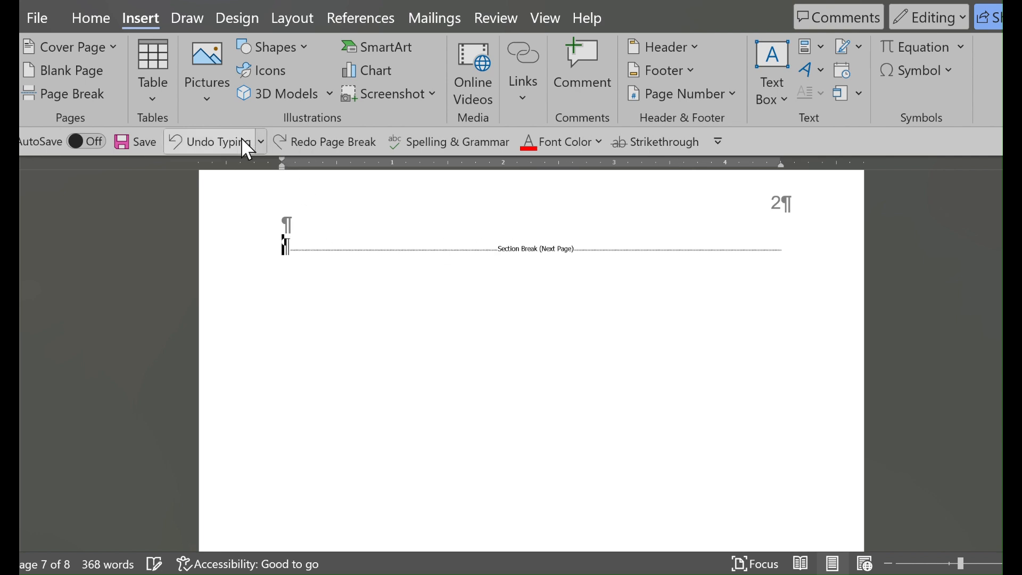
{"action": "key", "text": "BackSpace"}
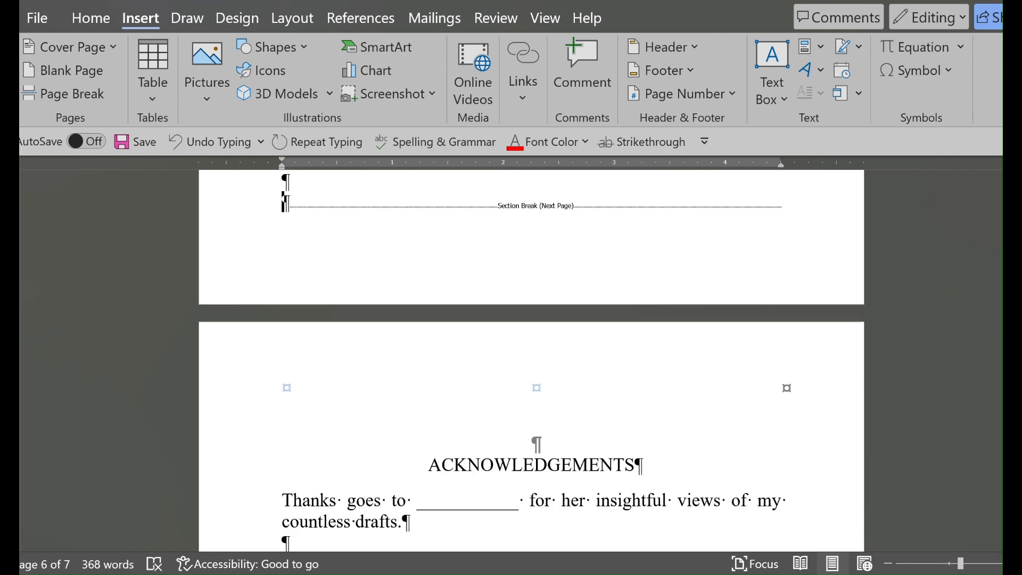
Delete the extra blank paragraphs after "snooze." so the section break sits directly below the last line of Chapter 1
{"action": "scroll", "coordinate": [532, 361], "scroll_direction": "up", "scroll_amount": 5}
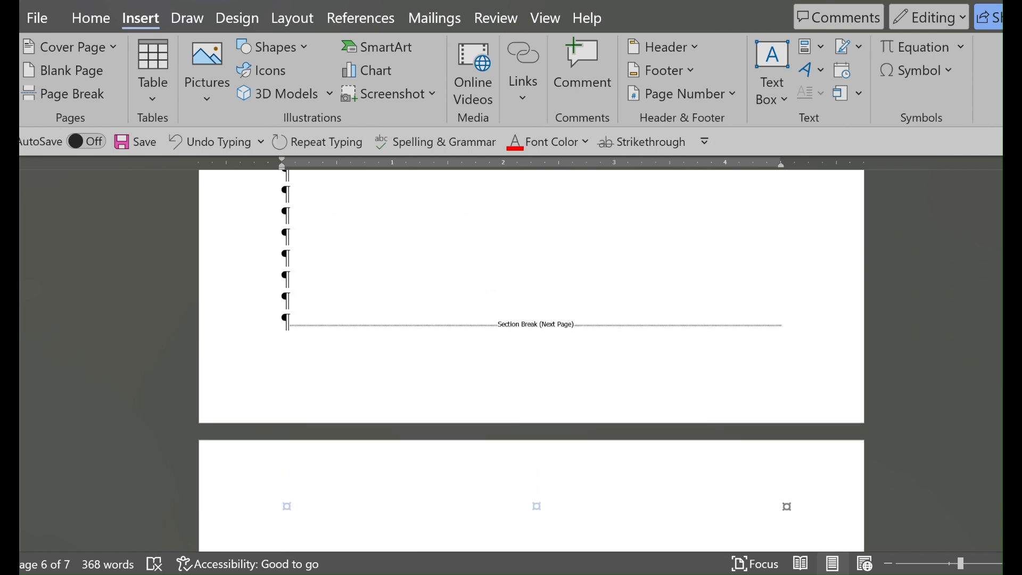
{"action": "scroll", "coordinate": [531, 361], "scroll_direction": "up", "scroll_amount": 1}
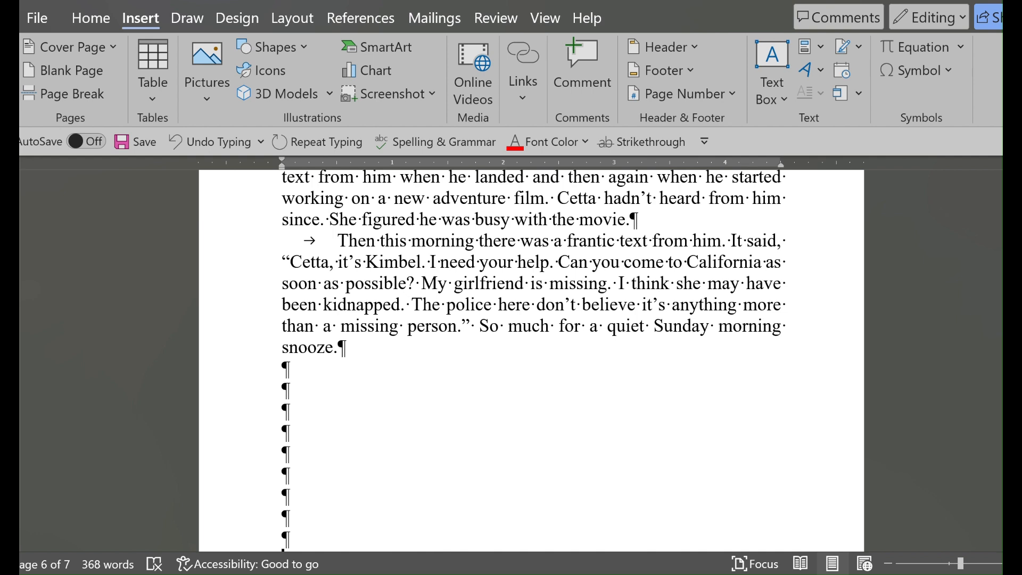
{"action": "scroll", "coordinate": [532, 360], "scroll_direction": "down", "scroll_amount": 3}
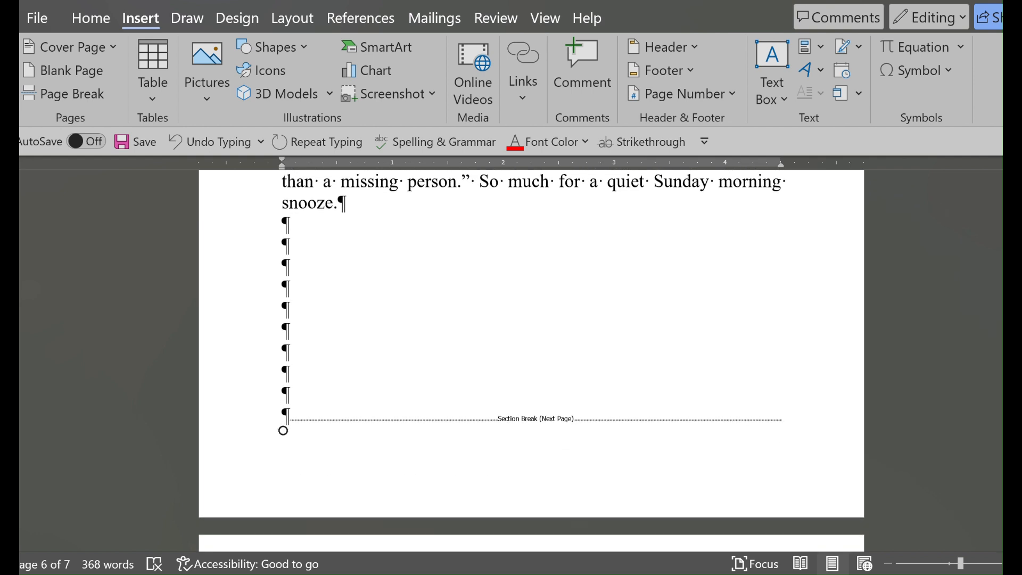
{"action": "key", "text": "BackSpace"}
{"action": "key", "text": "BackSpace"}
{"action": "key", "text": "BackSpace"}
{"action": "key", "text": "BackSpace"}
{"action": "key", "text": "BackSpace"}
{"action": "key", "text": "BackSpace"}
{"action": "key", "text": "BackSpace"}
{"action": "key", "text": "BackSpace"}
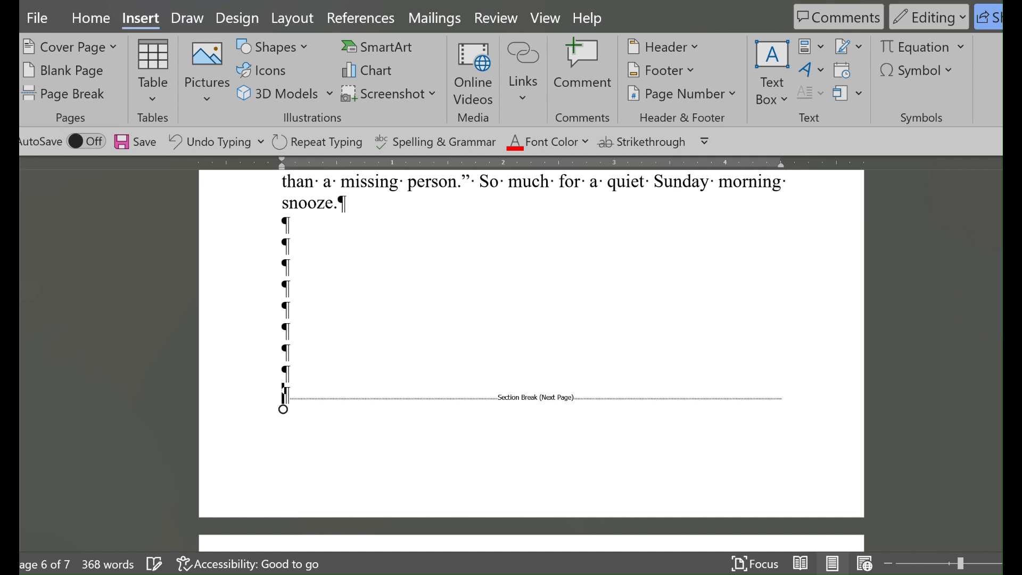
{"action": "key", "text": "BackSpace"}
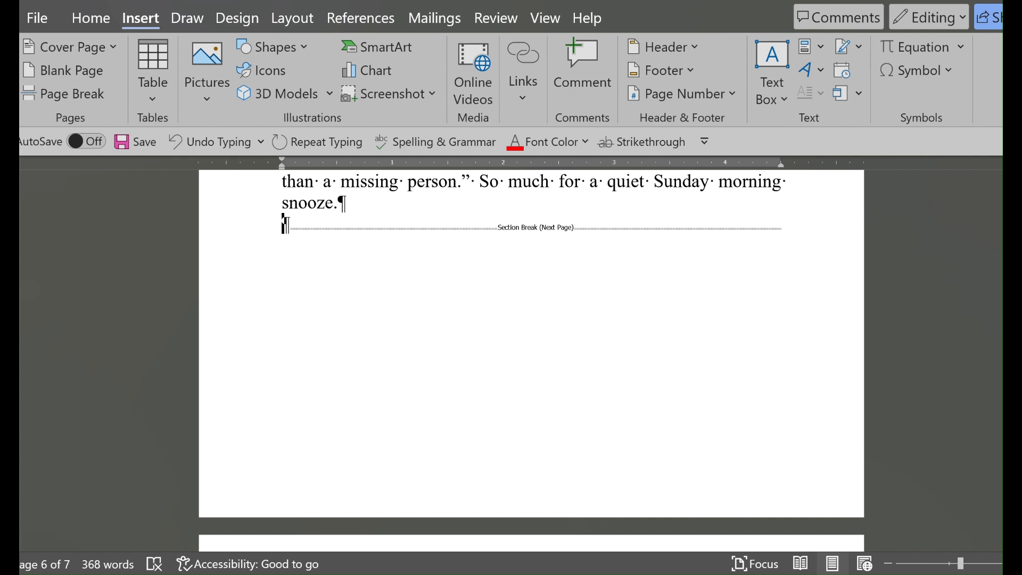
Examine the Acknowledgements page through to the end of the document for any closing break
{"action": "scroll", "coordinate": [532, 352], "scroll_direction": "down", "scroll_amount": 5}
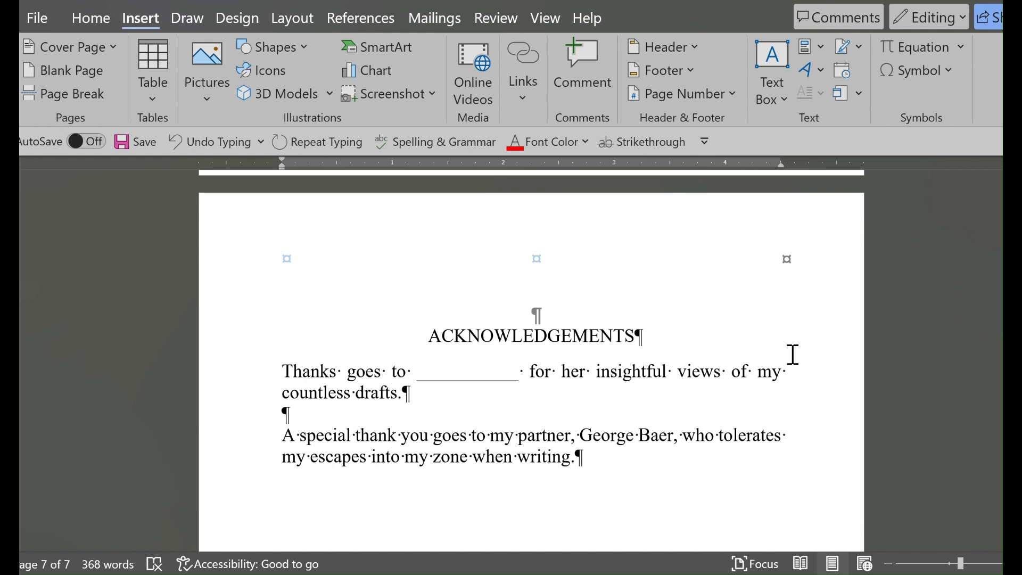
{"action": "scroll", "coordinate": [793, 354], "scroll_direction": "down", "scroll_amount": 5}
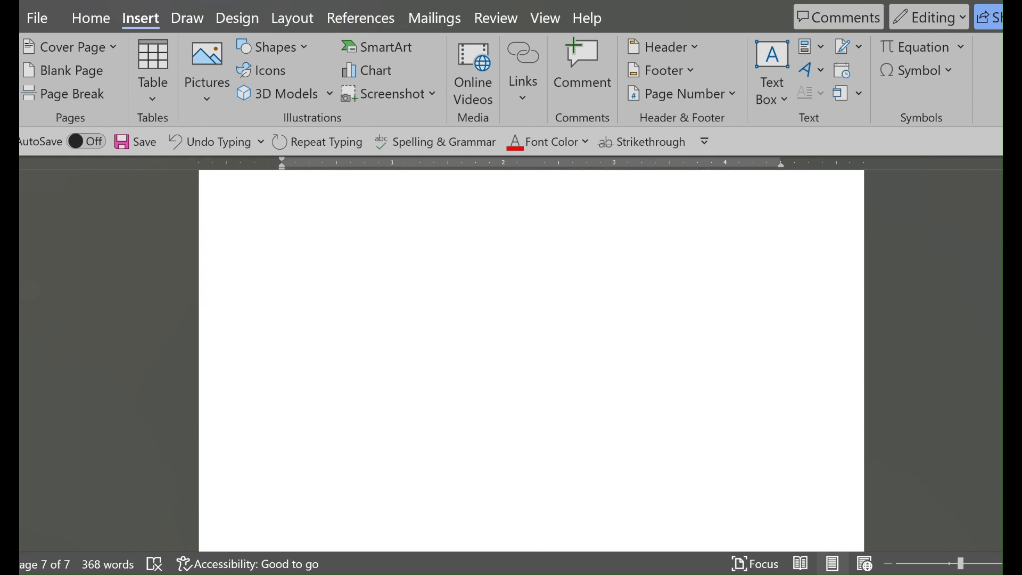
{"action": "scroll", "coordinate": [532, 320], "scroll_direction": "up", "scroll_amount": 5}
{"action": "scroll", "coordinate": [532, 319], "scroll_direction": "down", "scroll_amount": 3}
{"action": "scroll", "coordinate": [532, 319], "scroll_direction": "down", "scroll_amount": 3}
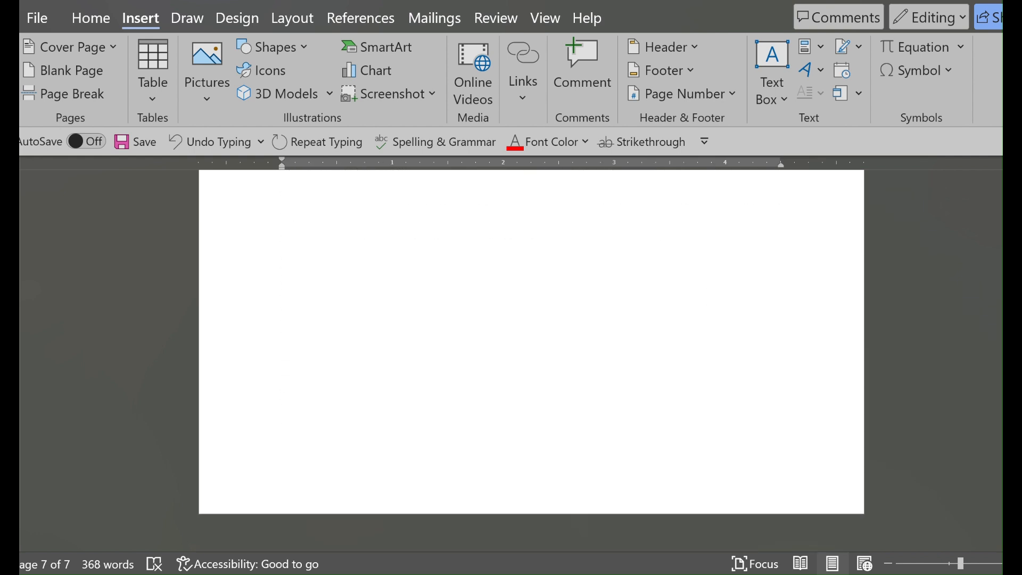
{"action": "scroll", "coordinate": [531, 320], "scroll_direction": "up", "scroll_amount": 4}
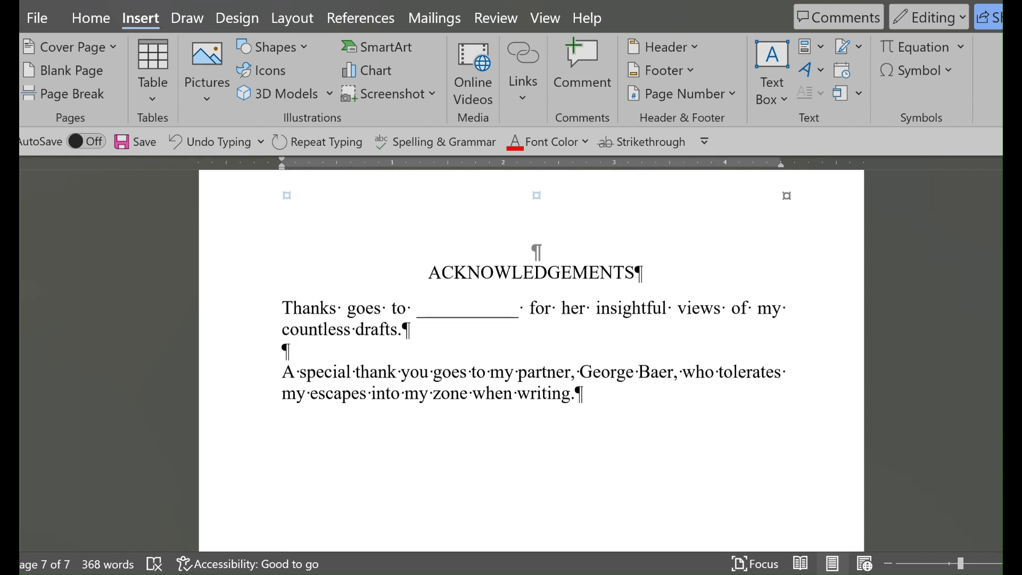
{"action": "scroll", "coordinate": [532, 319], "scroll_direction": "down", "scroll_amount": 1}
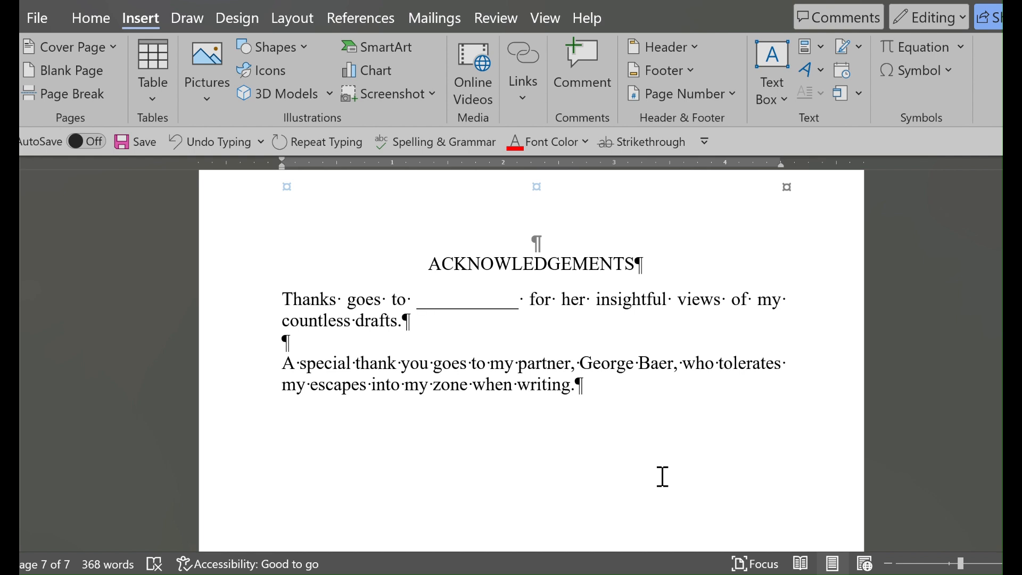
Select everything from the "Chapter 1" heading through the last line of the Acknowledgements
{"action": "scroll", "coordinate": [531, 360], "scroll_direction": "up", "scroll_amount": 10}
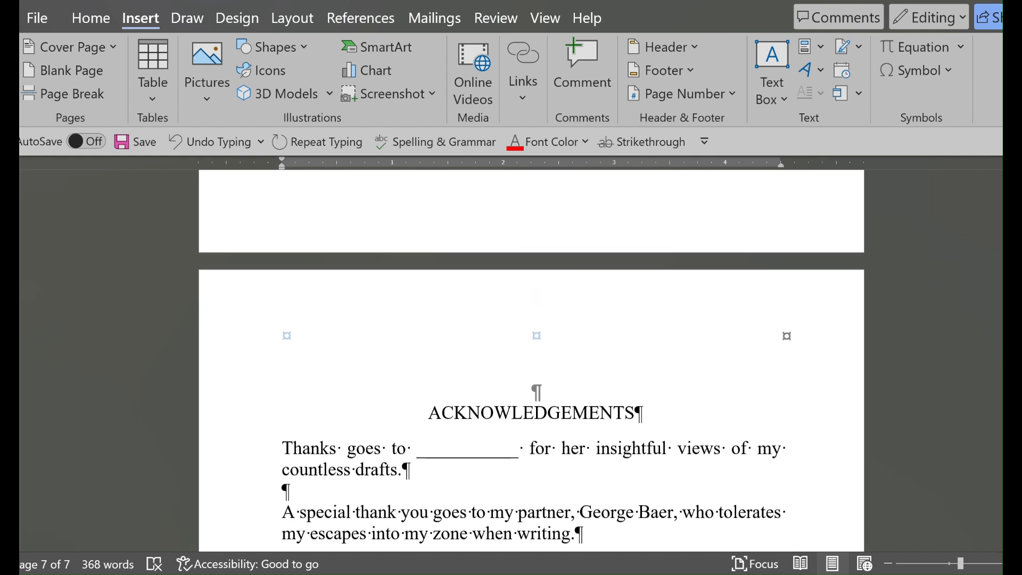
{"action": "scroll", "coordinate": [531, 361], "scroll_direction": "up", "scroll_amount": 10}
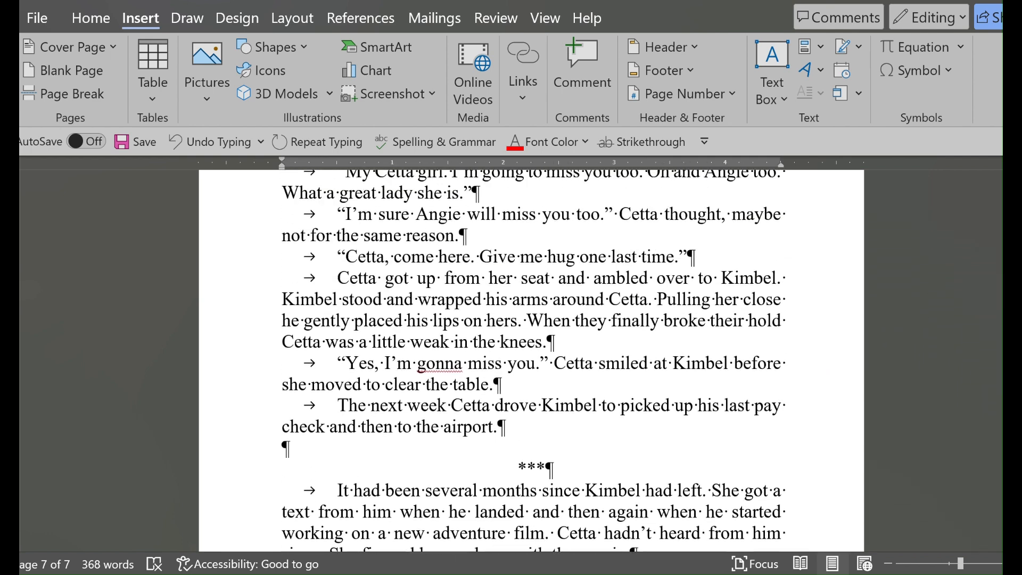
{"action": "scroll", "coordinate": [531, 360], "scroll_direction": "up", "scroll_amount": 3}
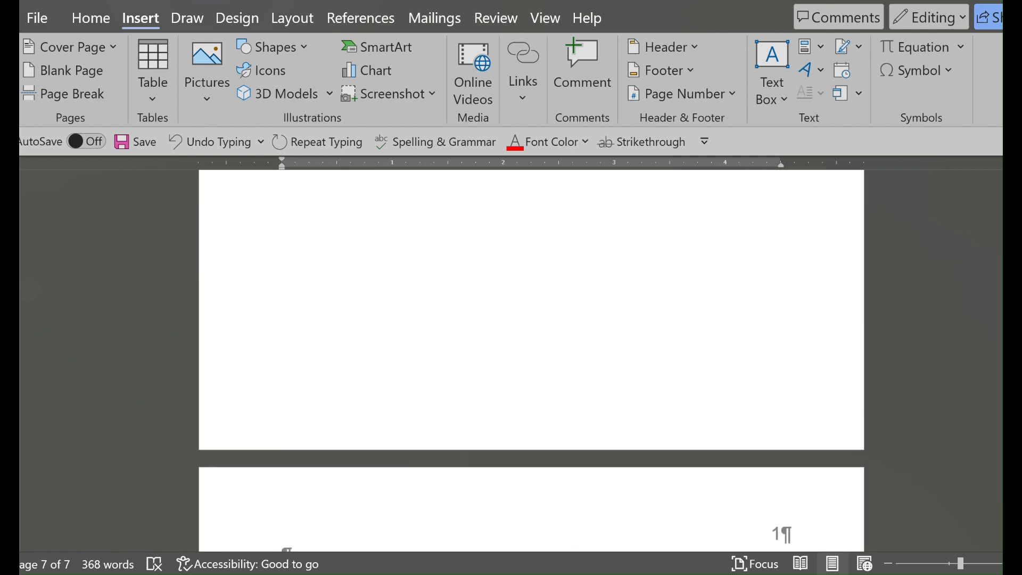
{"action": "scroll", "coordinate": [532, 361], "scroll_direction": "down", "scroll_amount": 4}
{"action": "scroll", "coordinate": [531, 360], "scroll_direction": "up", "scroll_amount": 2}
{"action": "scroll", "coordinate": [531, 361], "scroll_direction": "up", "scroll_amount": 10}
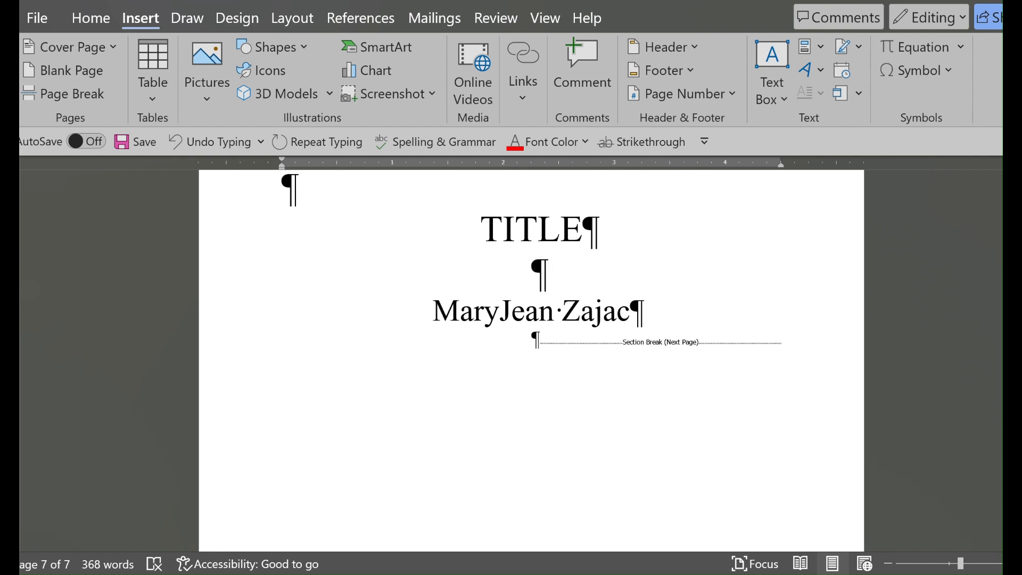
{"action": "scroll", "coordinate": [531, 360], "scroll_direction": "down", "scroll_amount": 6}
{"action": "scroll", "coordinate": [531, 361], "scroll_direction": "down", "scroll_amount": 8}
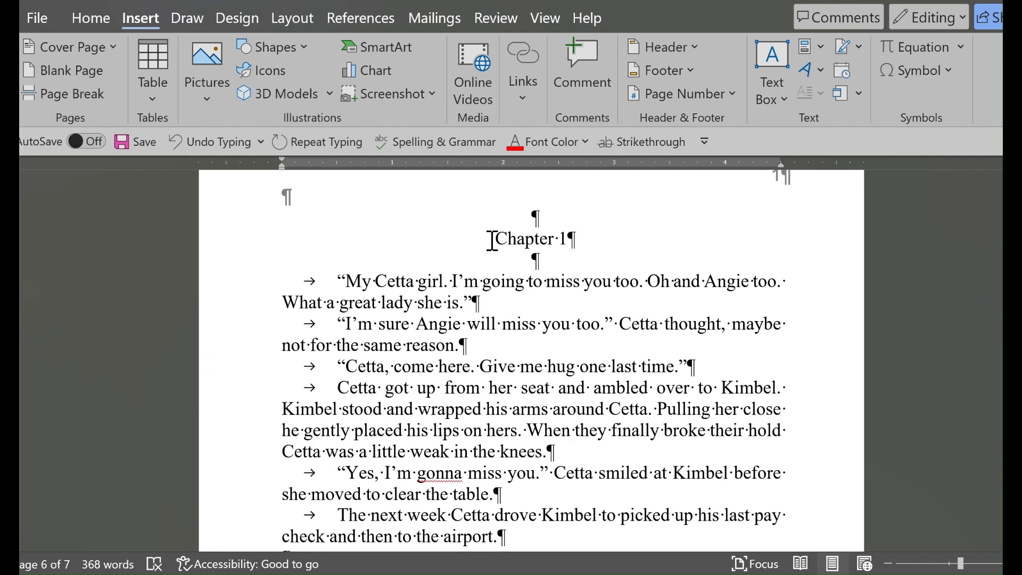
{"action": "left_click_drag", "start_coordinate": [492, 240], "coordinate": [831, 461]}
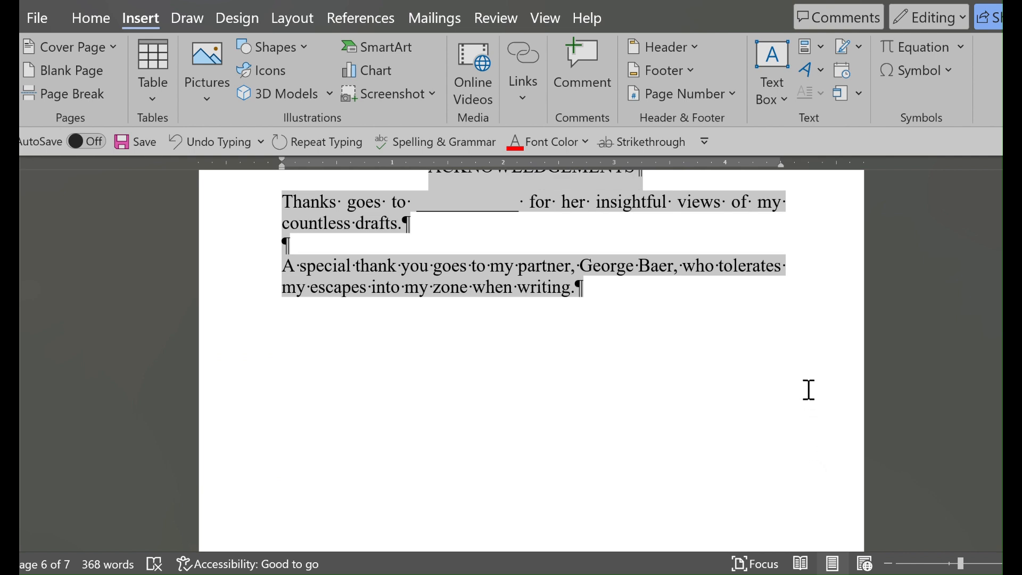
{"action": "left_click_drag", "start_coordinate": [809, 390], "coordinate": [809, 390]}
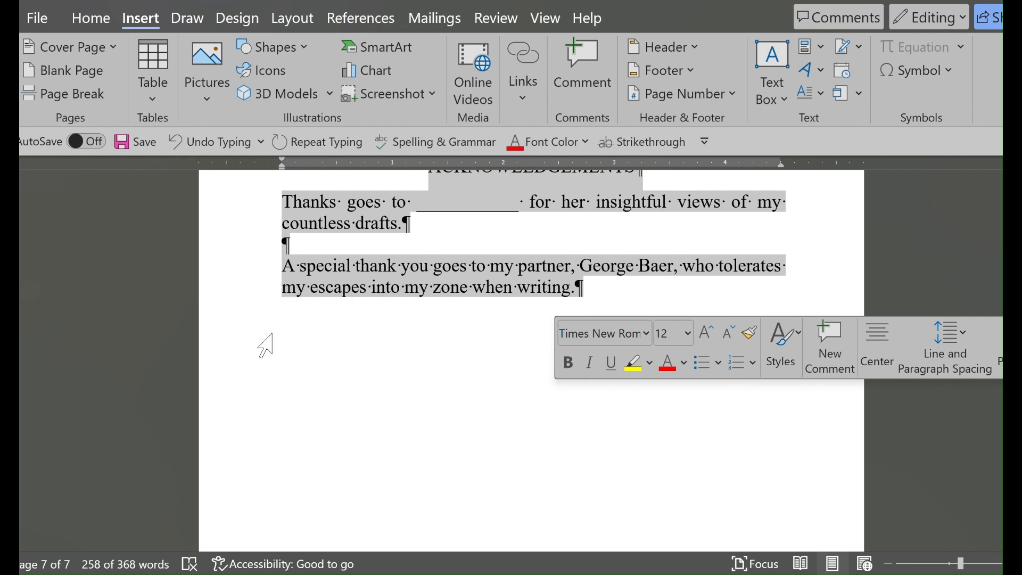
Apply the page setup with 0.75" margins and 6" by 9" custom paper to the selected sections, and clear the selection
{"action": "left_click", "coordinate": [283, 17]}
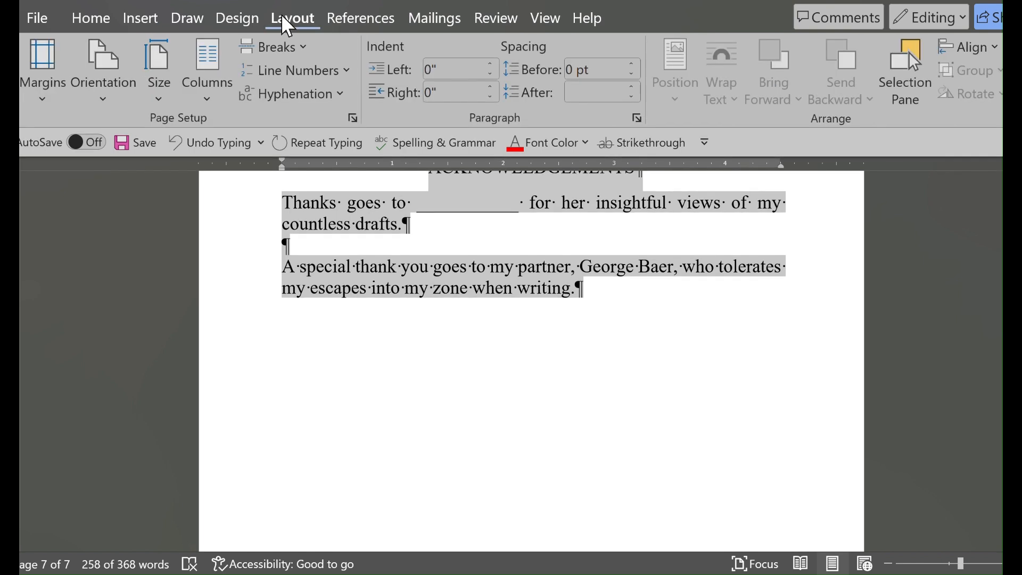
{"action": "left_click", "coordinate": [33, 106]}
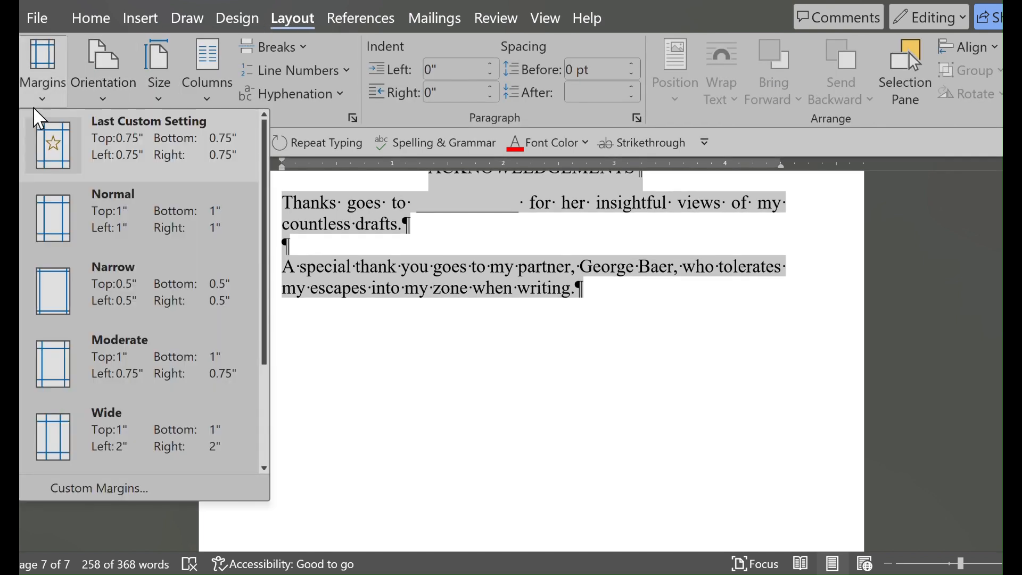
{"action": "left_click", "coordinate": [102, 495]}
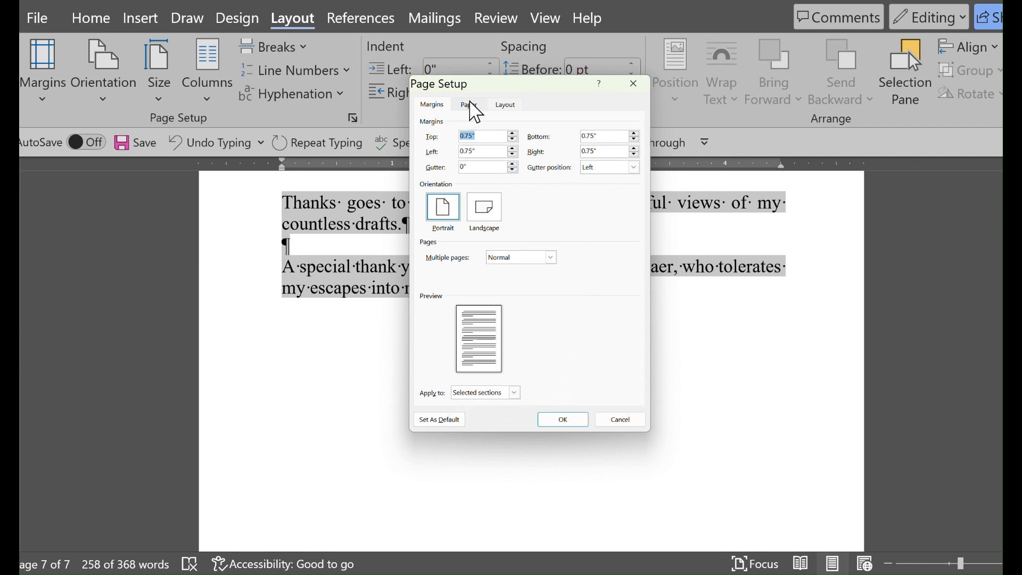
{"action": "left_click", "coordinate": [471, 106]}
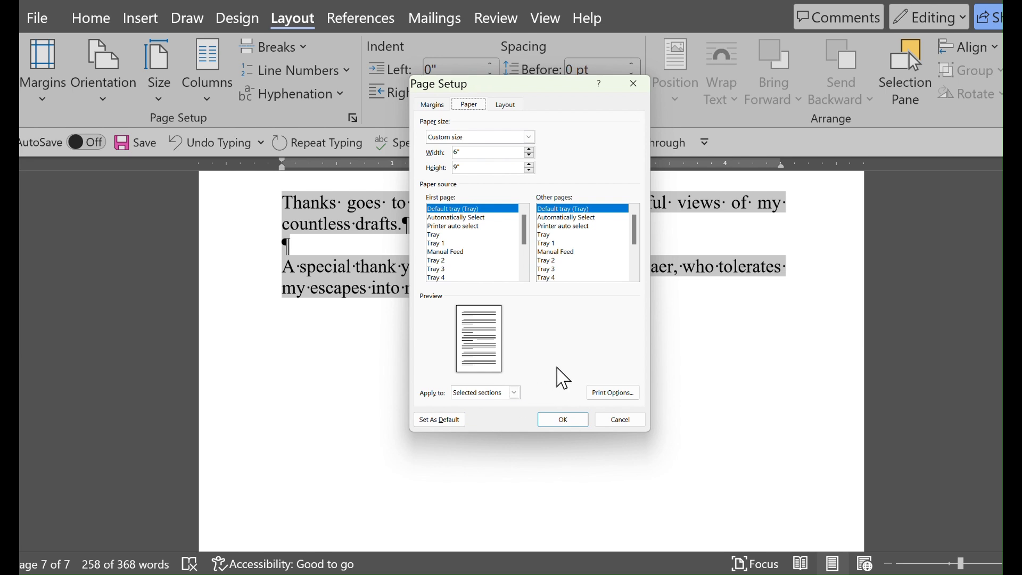
{"action": "left_click", "coordinate": [569, 426]}
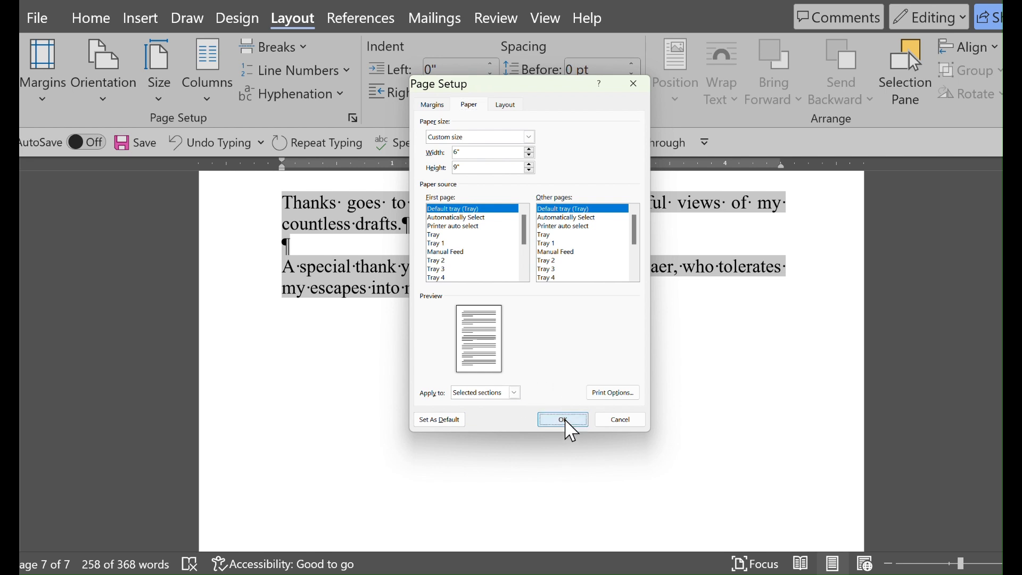
{"action": "left_click", "coordinate": [565, 421]}
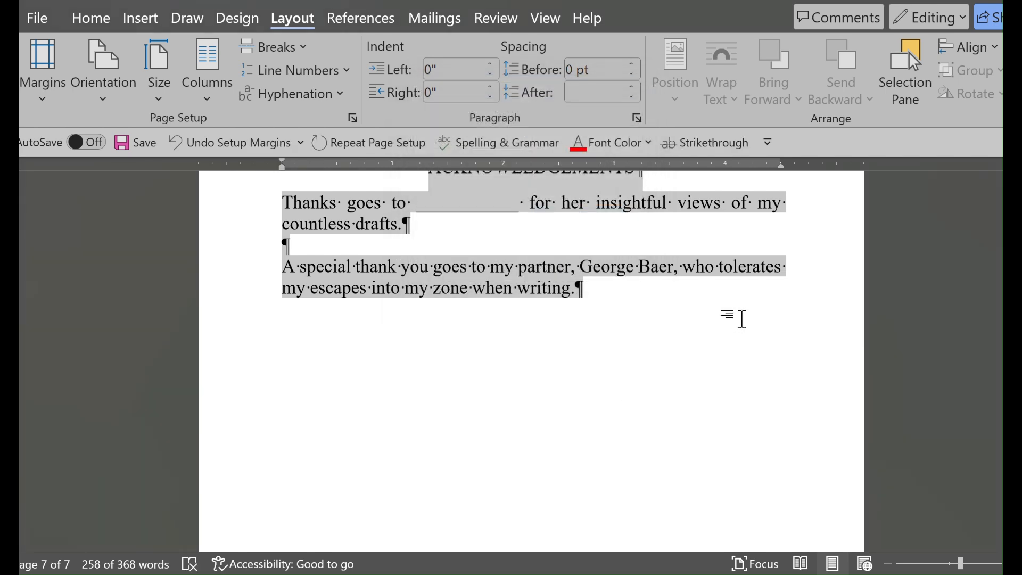
{"action": "left_click", "coordinate": [742, 319]}
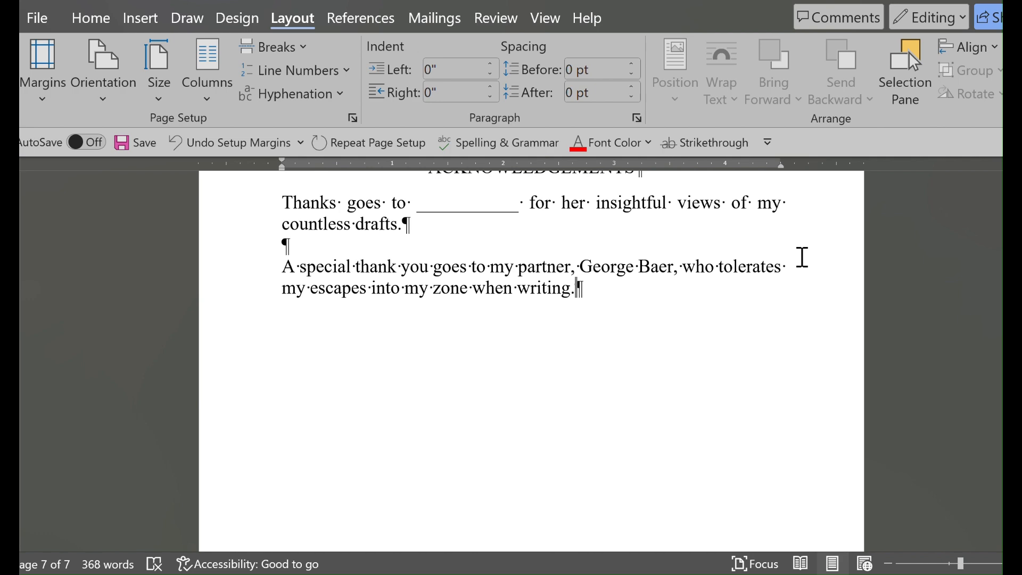
Try right alignment on the first paragraph of Chapter 1 and set it back to justified
{"action": "scroll", "coordinate": [803, 257], "scroll_direction": "up", "scroll_amount": 12}
{"action": "scroll", "coordinate": [532, 361], "scroll_direction": "up", "scroll_amount": 8}
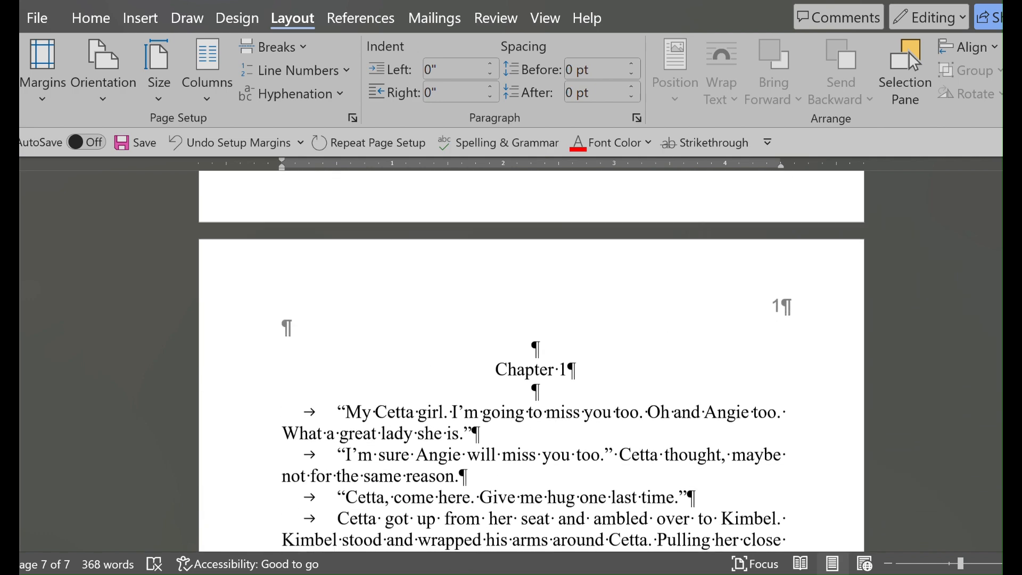
{"action": "scroll", "coordinate": [531, 372], "scroll_direction": "down", "scroll_amount": 1}
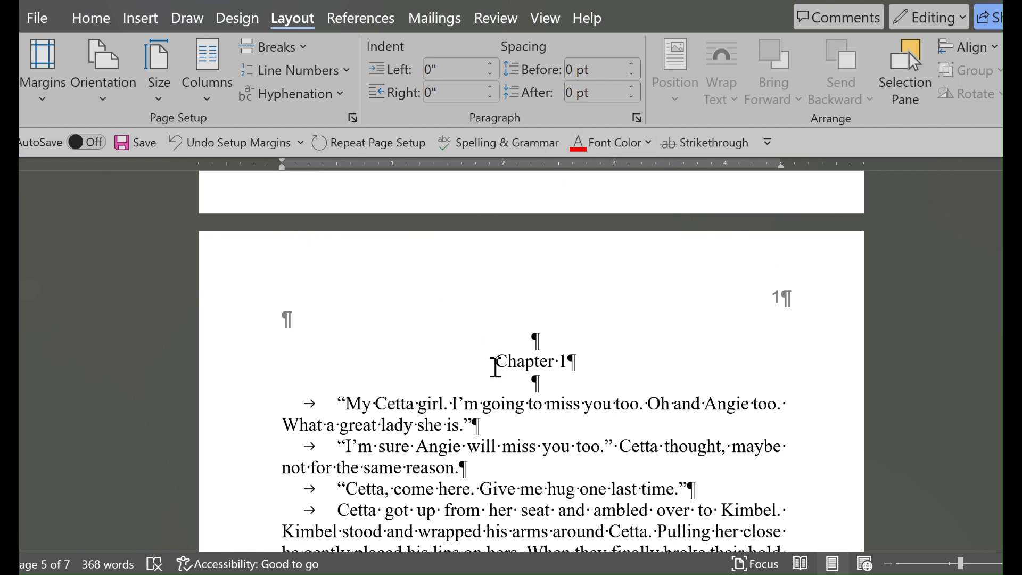
{"action": "left_click", "coordinate": [495, 366]}
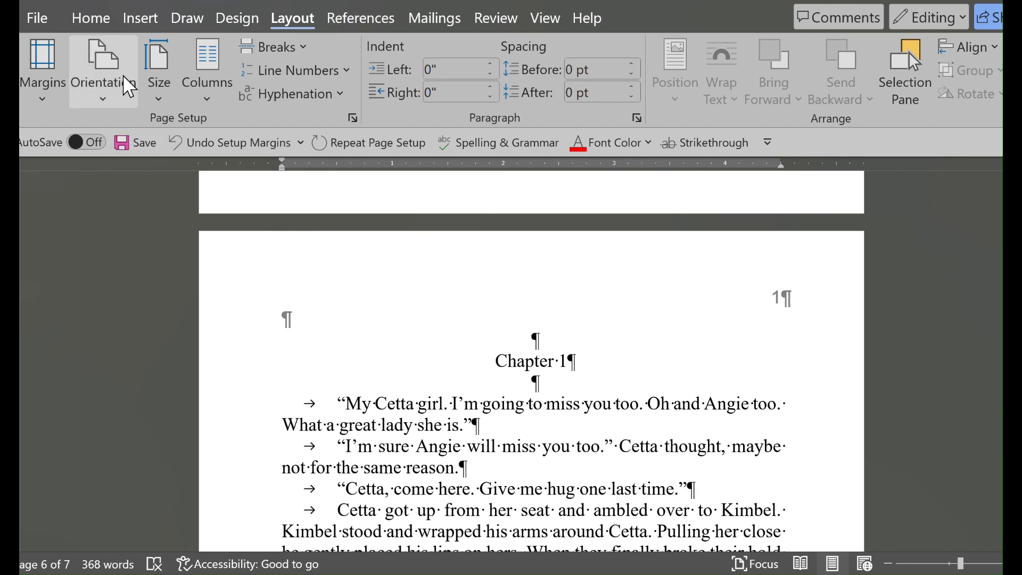
{"action": "left_click", "coordinate": [100, 18]}
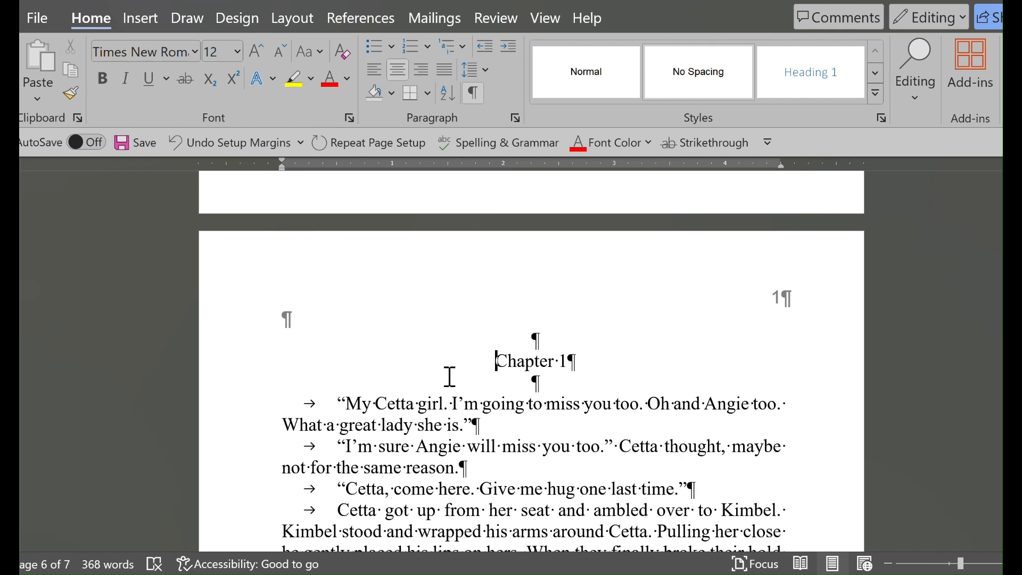
{"action": "left_click", "coordinate": [329, 405]}
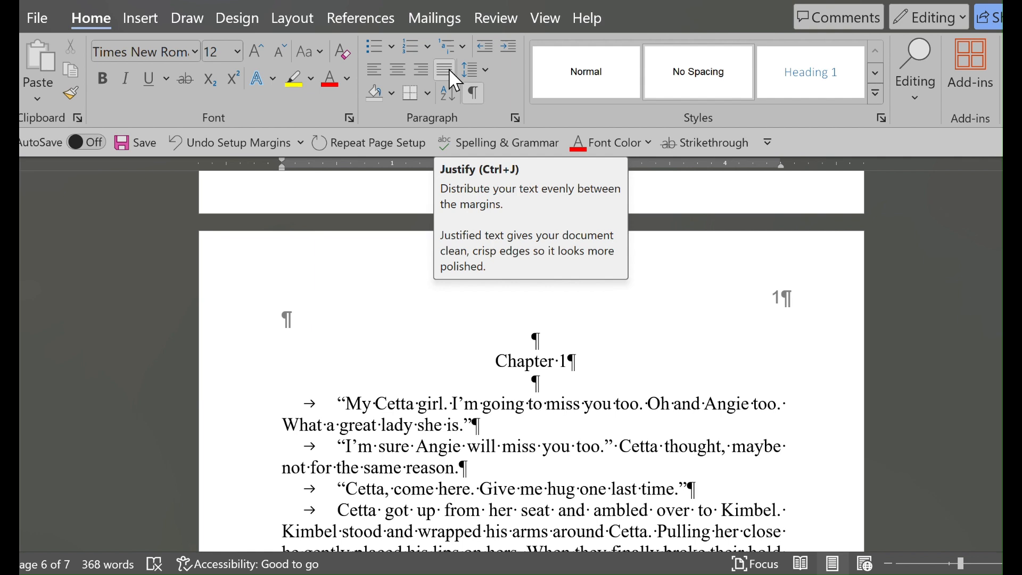
{"action": "left_click", "coordinate": [416, 70]}
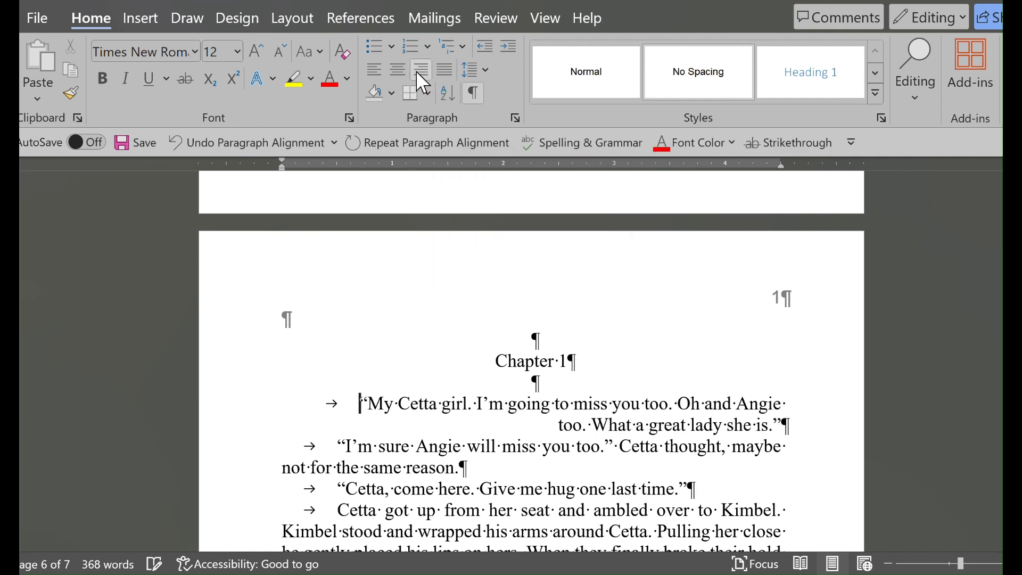
{"action": "left_click", "coordinate": [449, 70]}
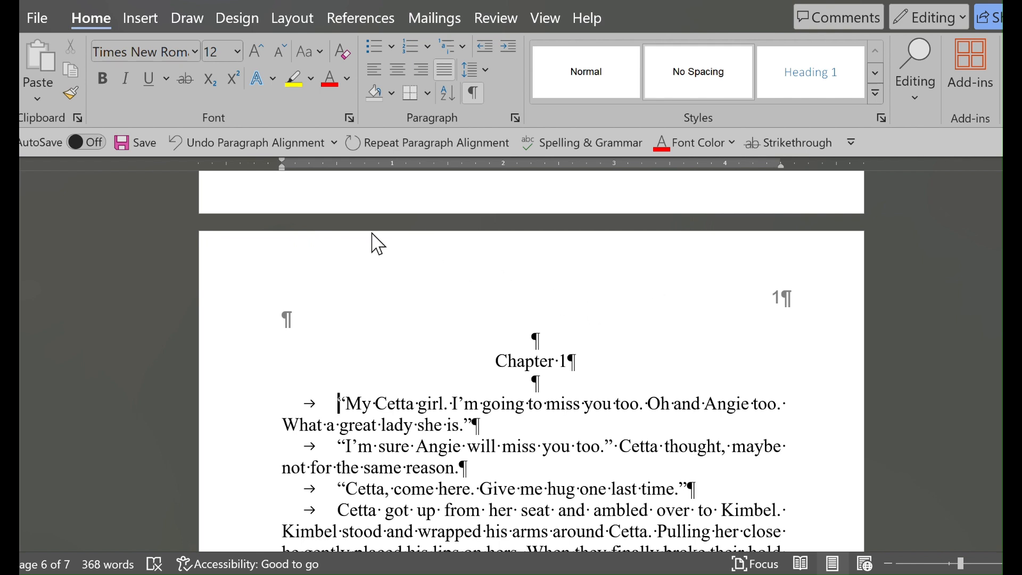
Look at the built-in header designs, dismiss them, and open the header of the Chapter 1 page for editing
{"action": "left_click", "coordinate": [144, 23]}
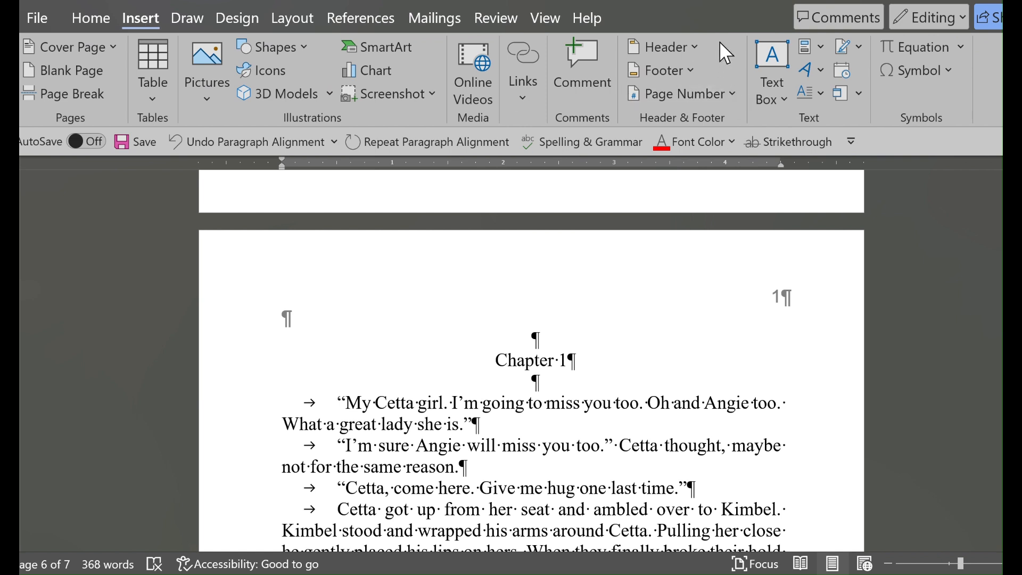
{"action": "left_click", "coordinate": [691, 45]}
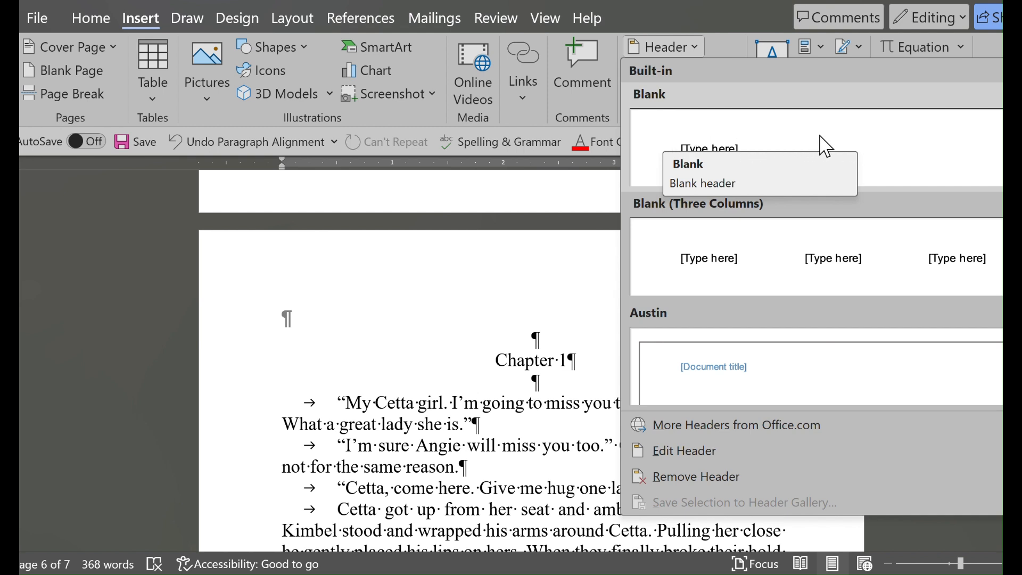
{"action": "left_click", "coordinate": [536, 273]}
{"action": "left_click", "coordinate": [621, 283]}
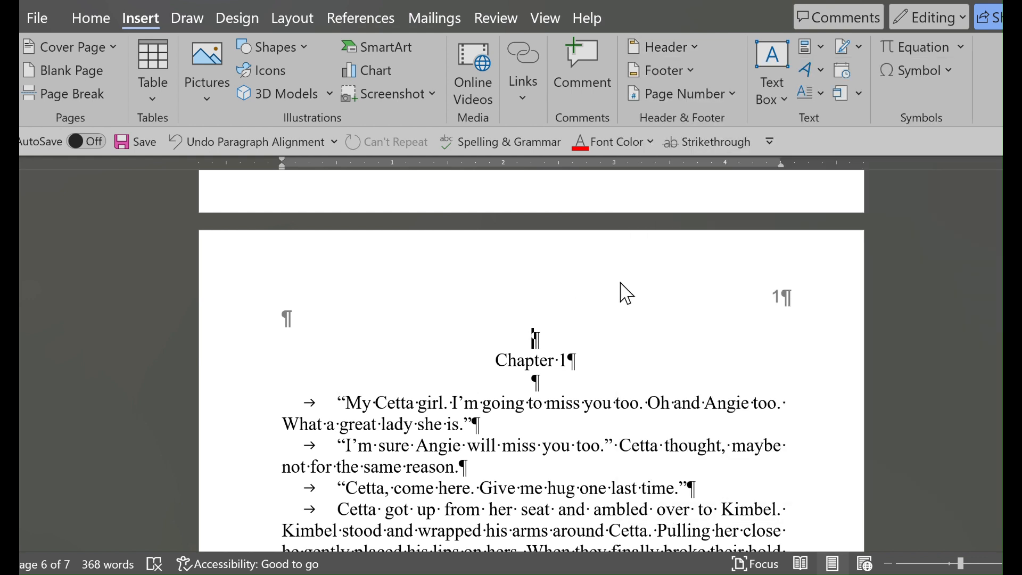
{"action": "double_click", "coordinate": [626, 292]}
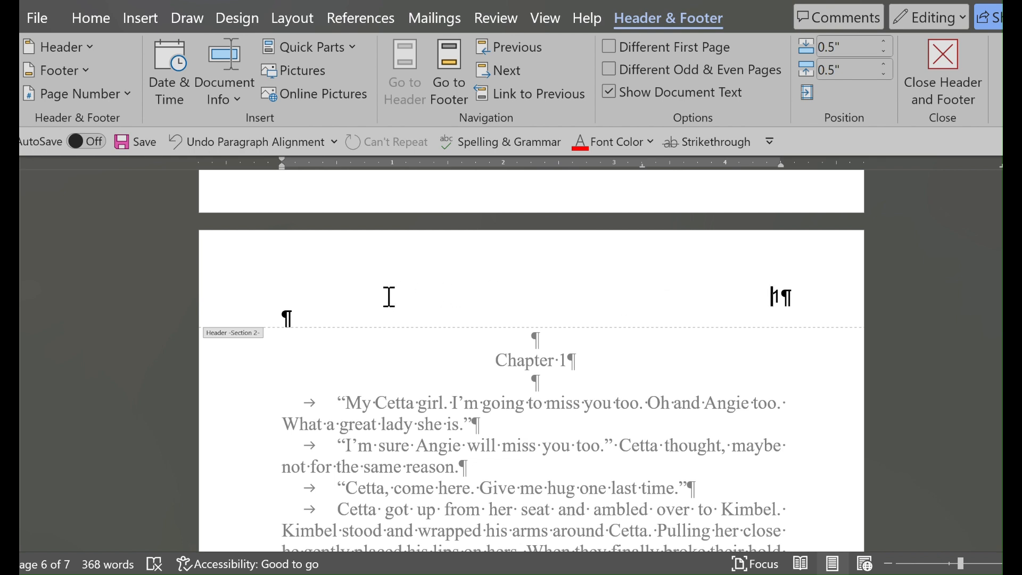
Look at the top-of-page number designs for the Chapter 1 header, dismiss them, and close the header
{"action": "left_click", "coordinate": [127, 94]}
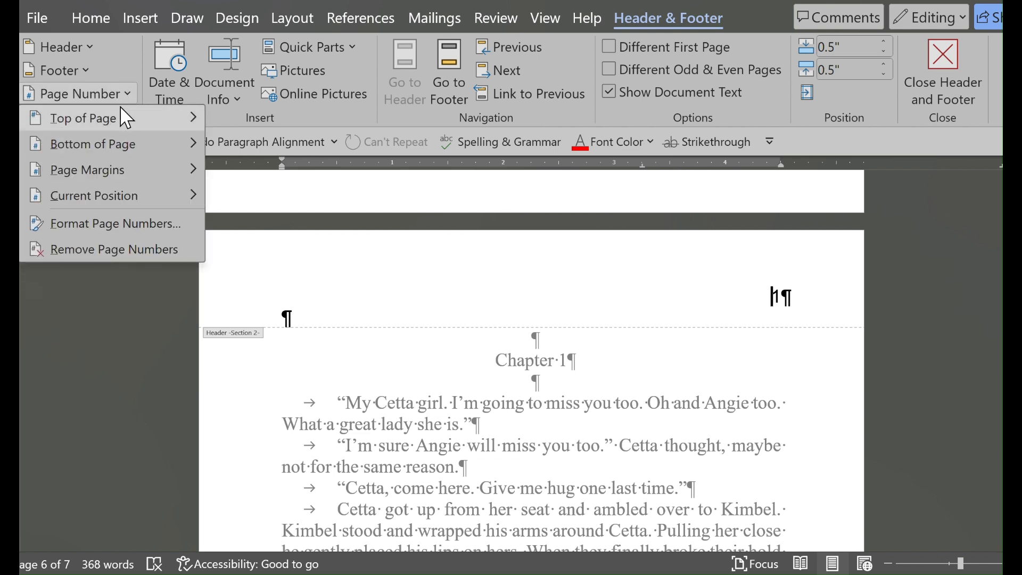
{"action": "mouse_move", "coordinate": [118, 117]}
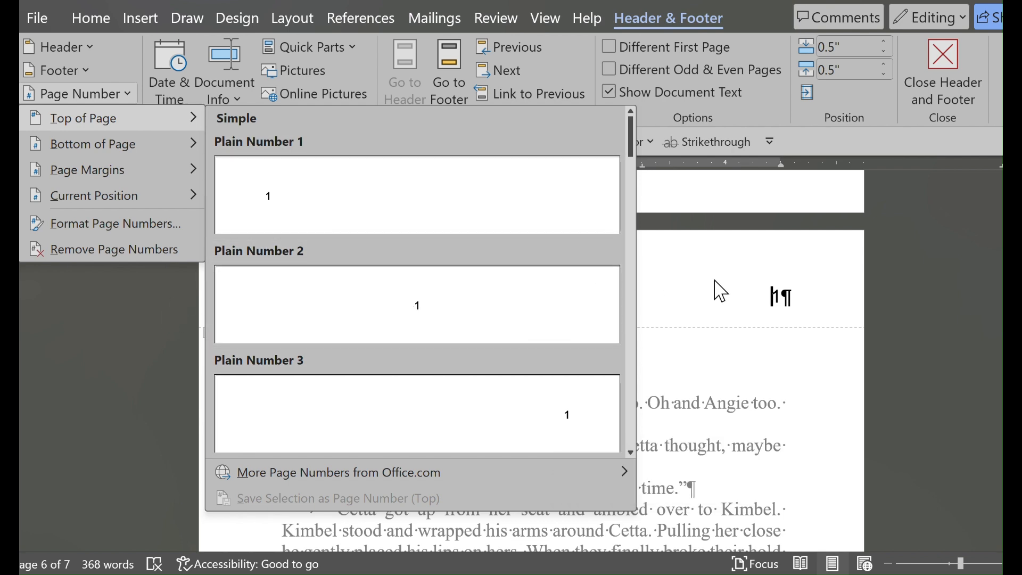
{"action": "key", "text": "Escape"}
{"action": "key", "text": "Escape"}
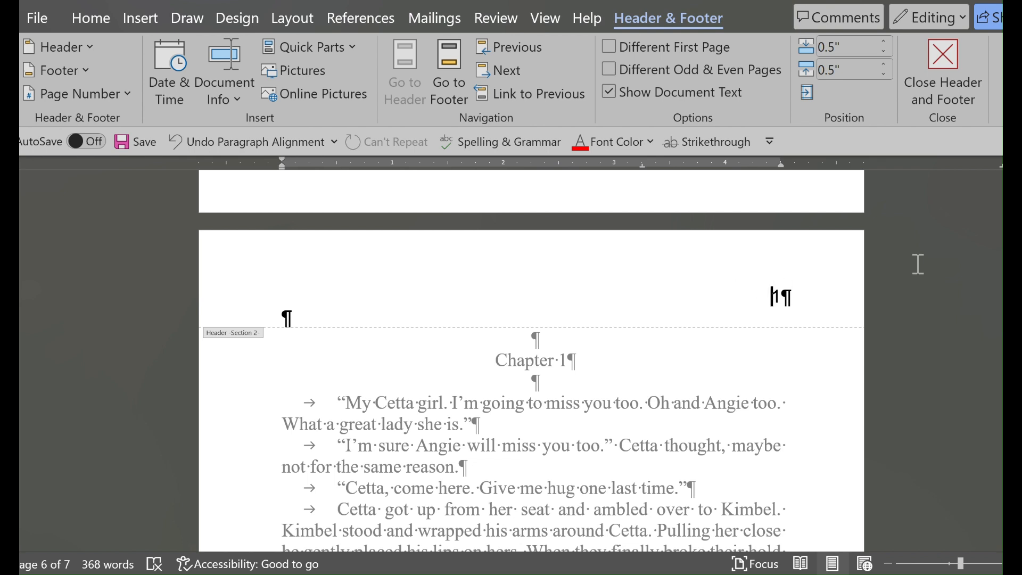
{"action": "left_click", "coordinate": [965, 92]}
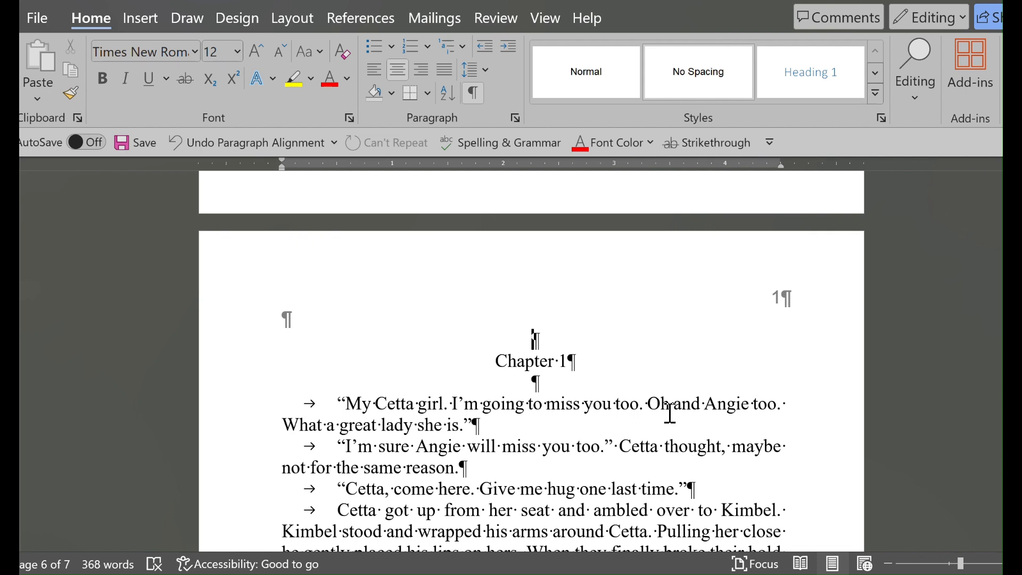
Add blank paragraphs after the last line of Chapter 1 until the chapter runs onto a second page
{"action": "scroll", "coordinate": [669, 418], "scroll_direction": "down", "scroll_amount": 5}
{"action": "scroll", "coordinate": [447, 368], "scroll_direction": "down", "scroll_amount": 4}
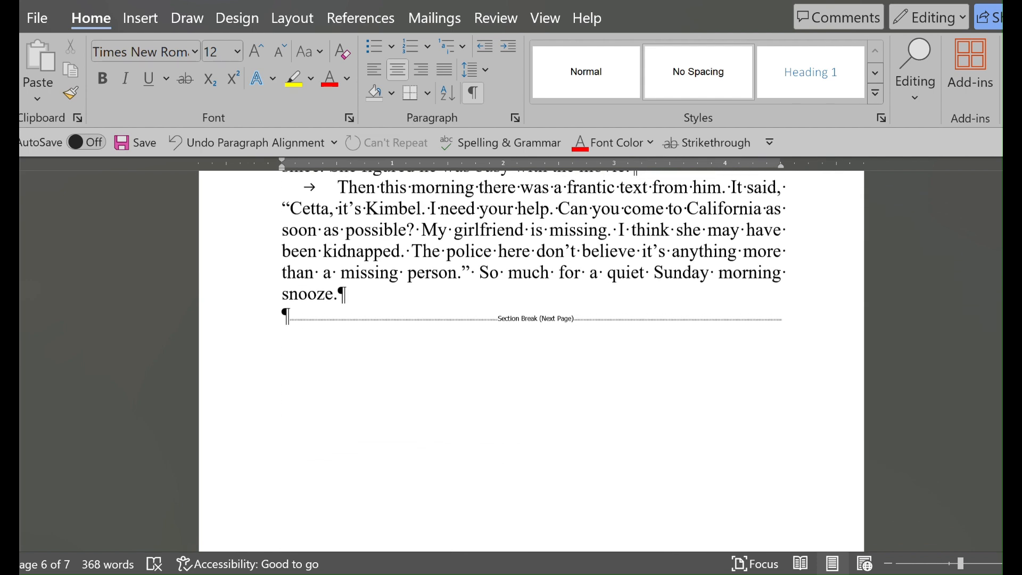
{"action": "left_click", "coordinate": [348, 276]}
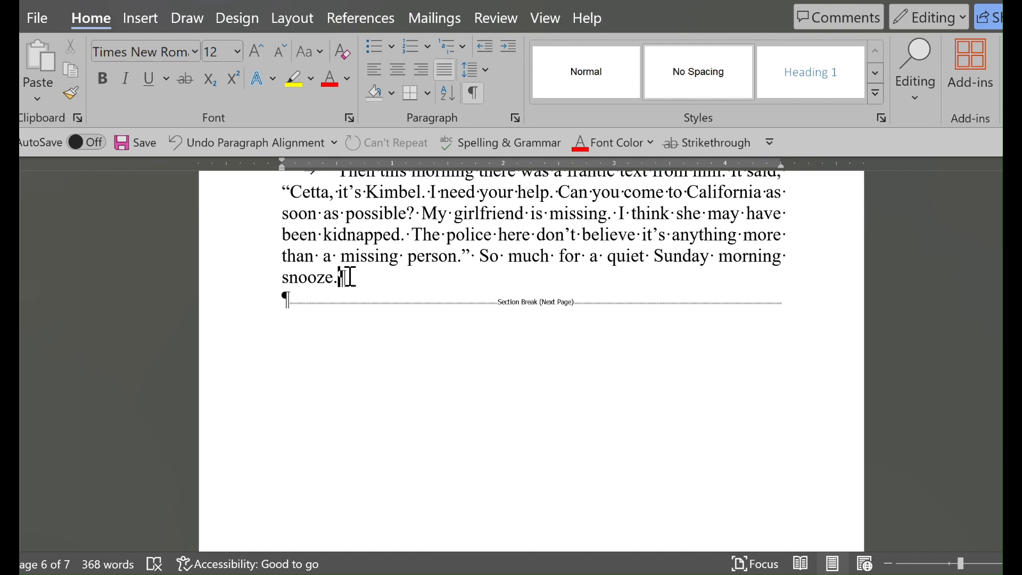
{"action": "key", "text": "Return"}
{"action": "key", "text": "Return"}
{"action": "key", "text": "Return"}
{"action": "key", "text": "Return"}
{"action": "key", "text": "Return"}
{"action": "key", "text": "Return"}
{"action": "key", "text": "Return"}
{"action": "key", "text": "Return"}
{"action": "key", "text": "Return"}
{"action": "key", "text": "Return"}
{"action": "key", "text": "Return"}
{"action": "key", "text": "Return"}
{"action": "key", "text": "Return"}
{"action": "key", "text": "Return"}
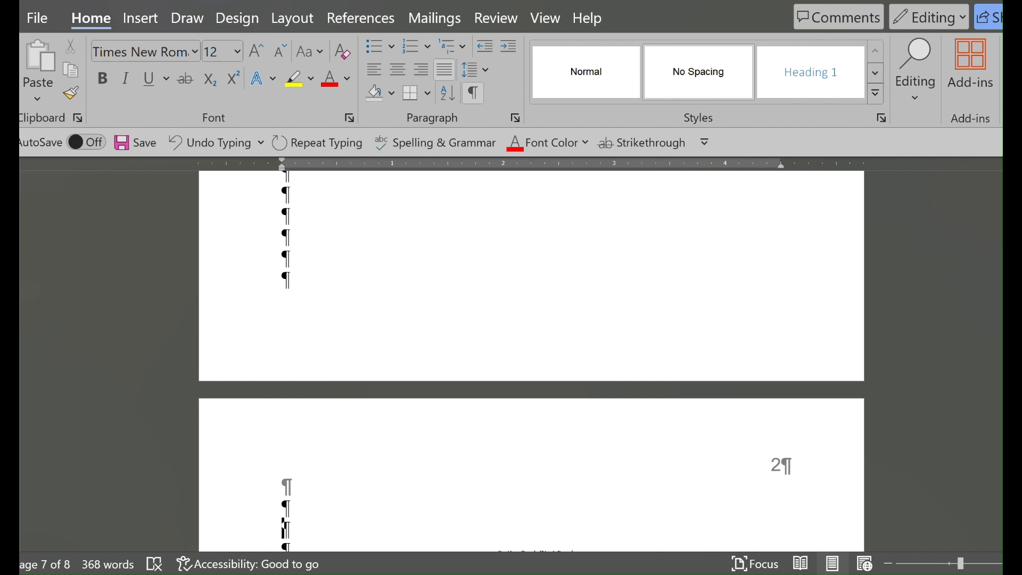
Delete the added blank paragraphs back to the end of "snooze.", keeping the section break directly below the text
{"action": "key", "text": "BackSpace"}
{"action": "key", "text": "BackSpace"}
{"action": "key", "text": "BackSpace"}
{"action": "key", "text": "BackSpace"}
{"action": "key", "text": "BackSpace"}
{"action": "key", "text": "BackSpace"}
{"action": "key", "text": "BackSpace"}
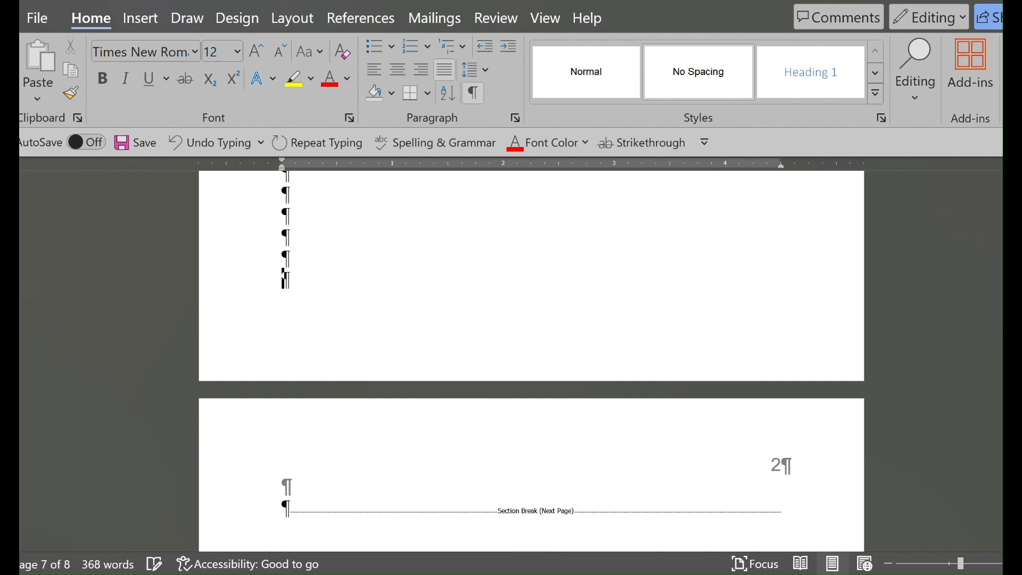
{"action": "key", "text": "BackSpace"}
{"action": "key", "text": "BackSpace"}
{"action": "key", "text": "BackSpace"}
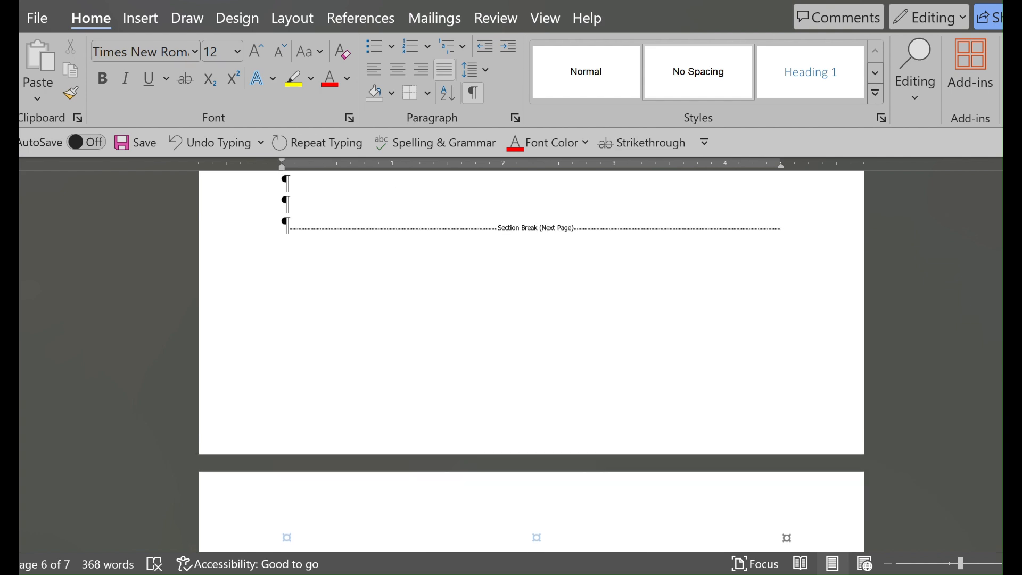
{"action": "key", "text": "BackSpace"}
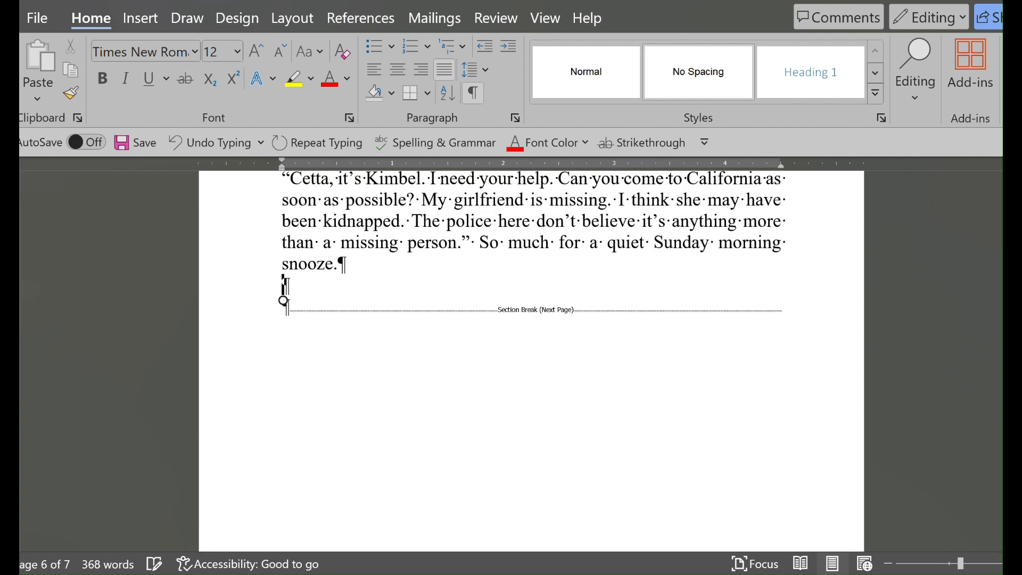
{"action": "key", "text": "BackSpace"}
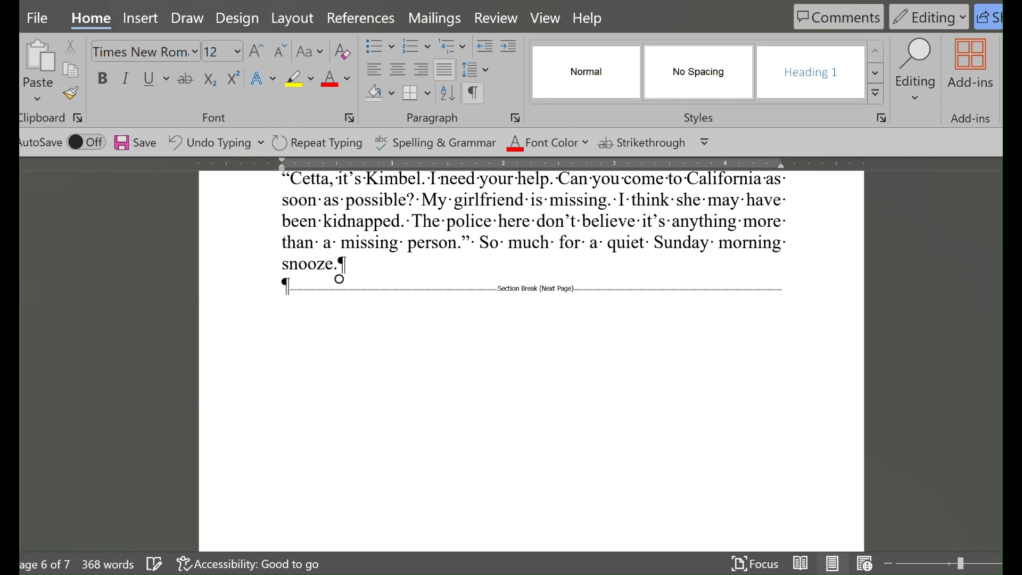
{"action": "scroll", "coordinate": [337, 274], "scroll_direction": "up", "scroll_amount": 5}
{"action": "scroll", "coordinate": [531, 361], "scroll_direction": "up", "scroll_amount": 15}
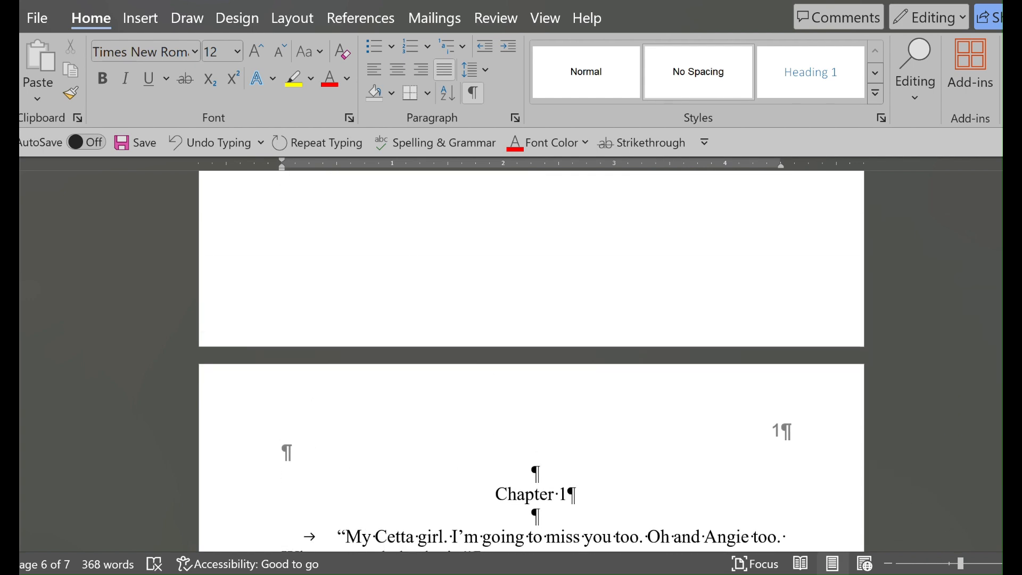
{"action": "scroll", "coordinate": [531, 361], "scroll_direction": "up", "scroll_amount": 10}
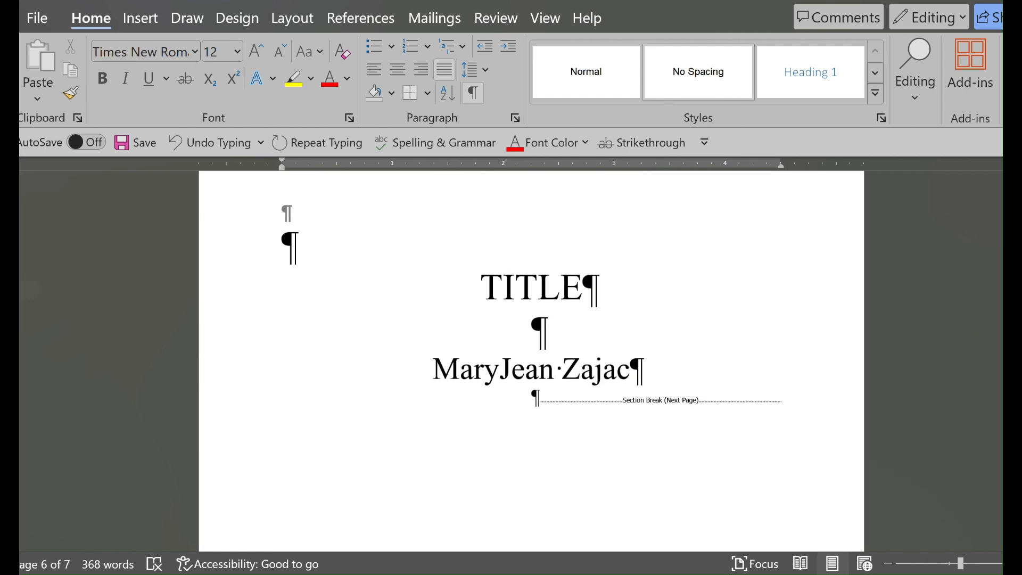
{"action": "scroll", "coordinate": [531, 361], "scroll_direction": "down", "scroll_amount": 15}
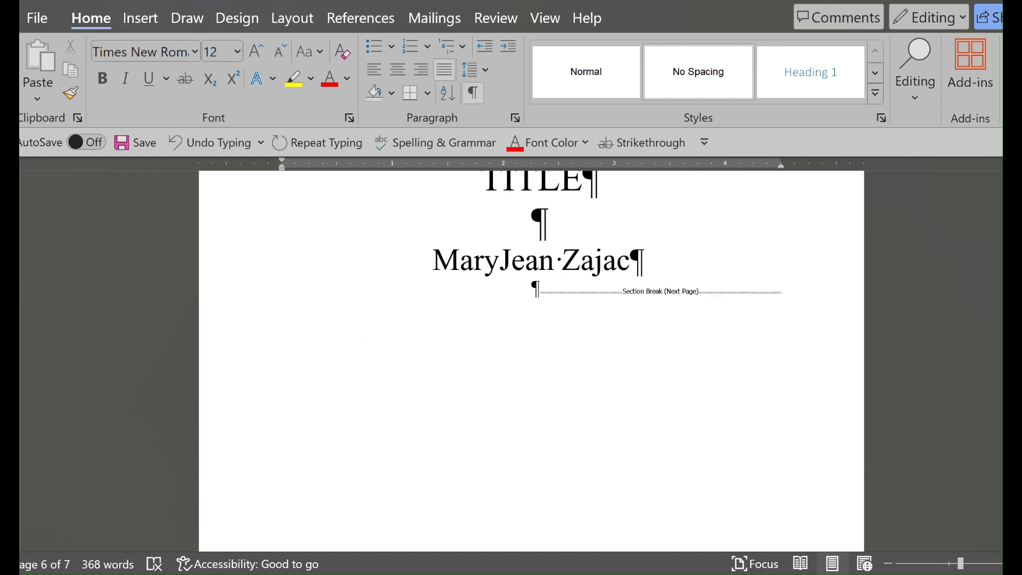
{"action": "scroll", "coordinate": [532, 360], "scroll_direction": "down", "scroll_amount": 8}
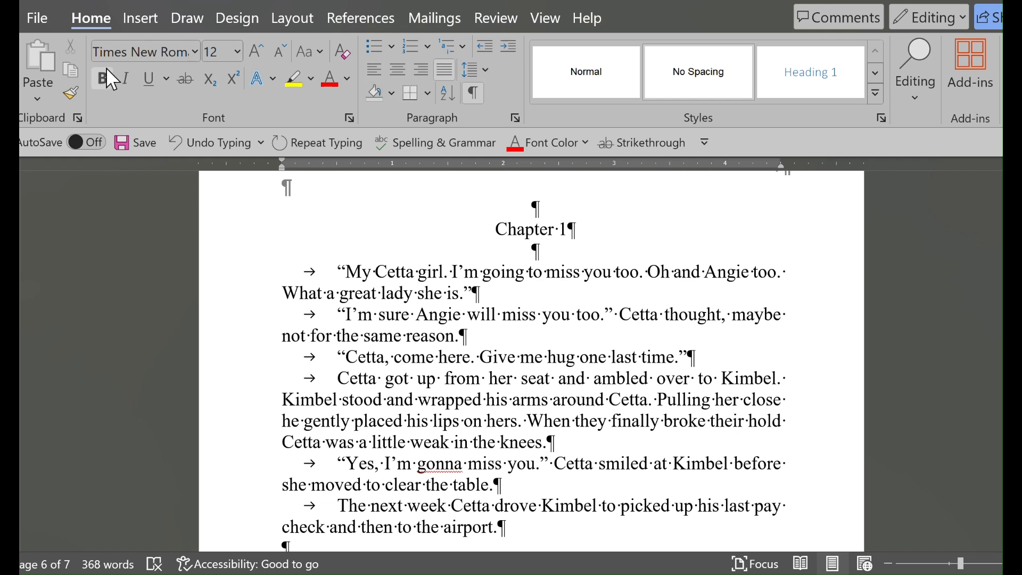
{"action": "left_click", "coordinate": [144, 20]}
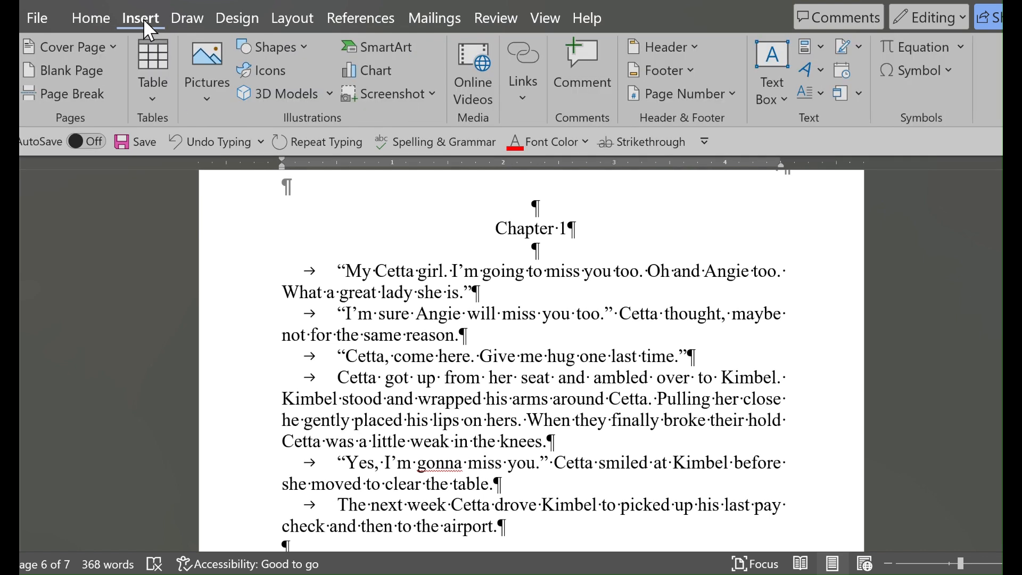
{"action": "left_click", "coordinate": [673, 46]}
{"action": "left_click", "coordinate": [672, 46]}
{"action": "left_click", "coordinate": [292, 18]}
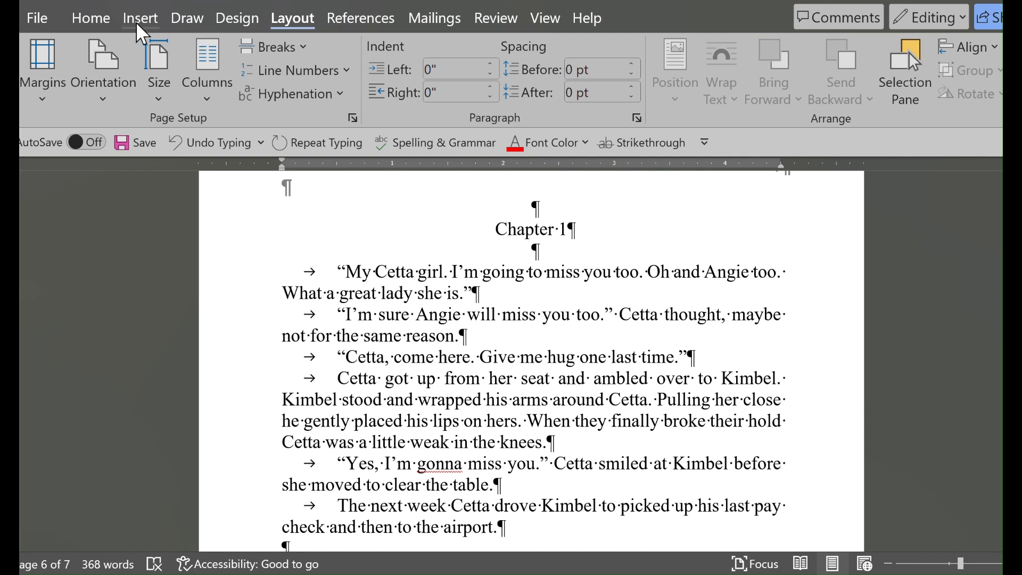
{"action": "left_click", "coordinate": [93, 20]}
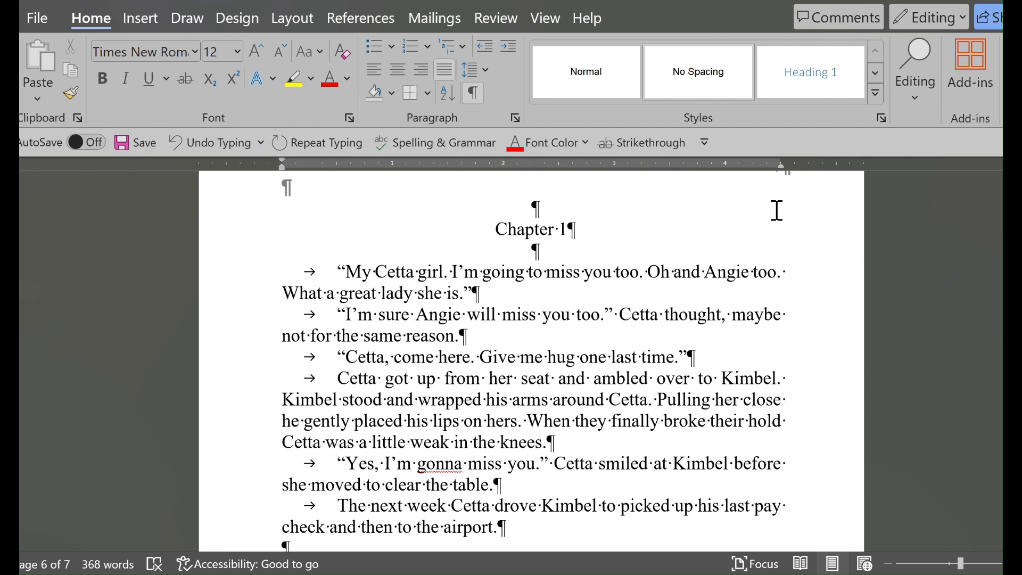
Open the Chapter 1 header, examine the Section 1 headers and footers on the front matter pages, and close the header
{"action": "scroll", "coordinate": [777, 211], "scroll_direction": "up", "scroll_amount": 3}
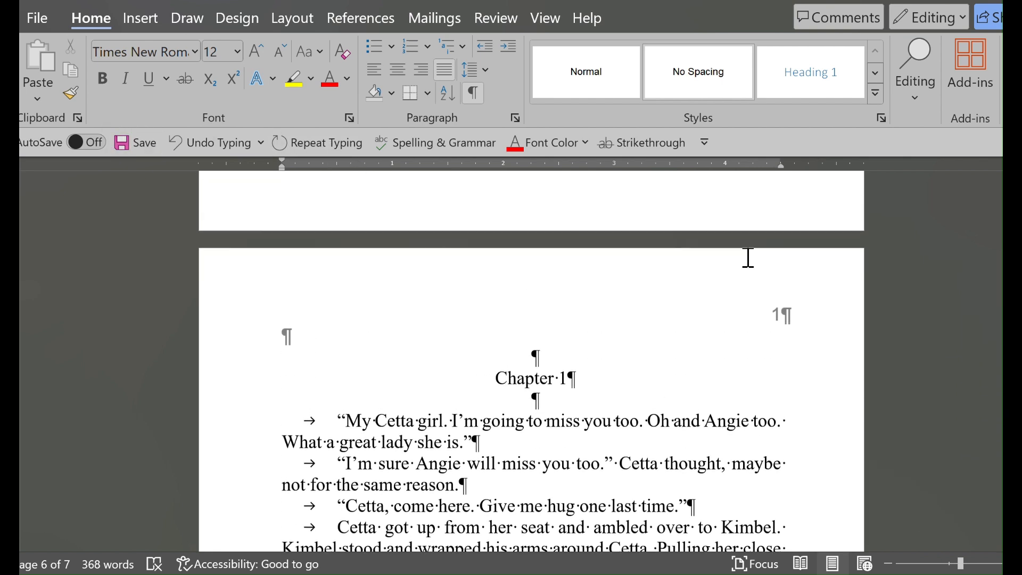
{"action": "double_click", "coordinate": [716, 308]}
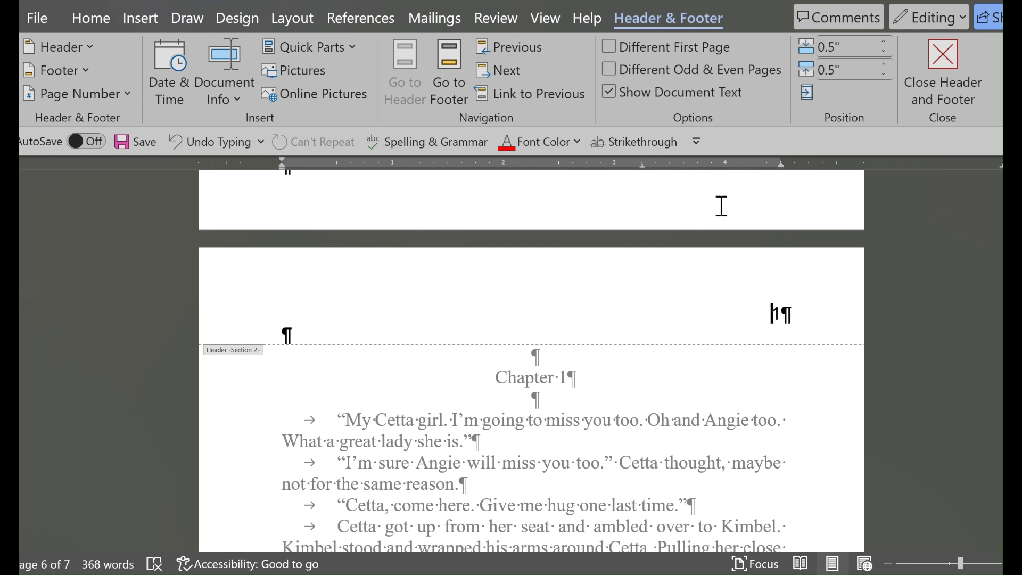
{"action": "scroll", "coordinate": [722, 206], "scroll_direction": "up", "scroll_amount": 15}
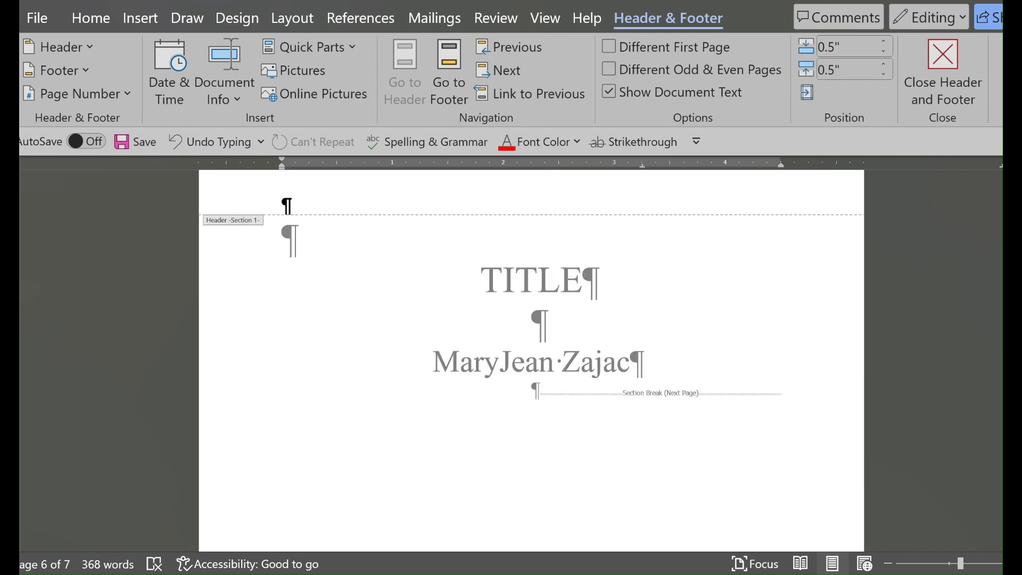
{"action": "scroll", "coordinate": [730, 207], "scroll_direction": "up", "scroll_amount": 15}
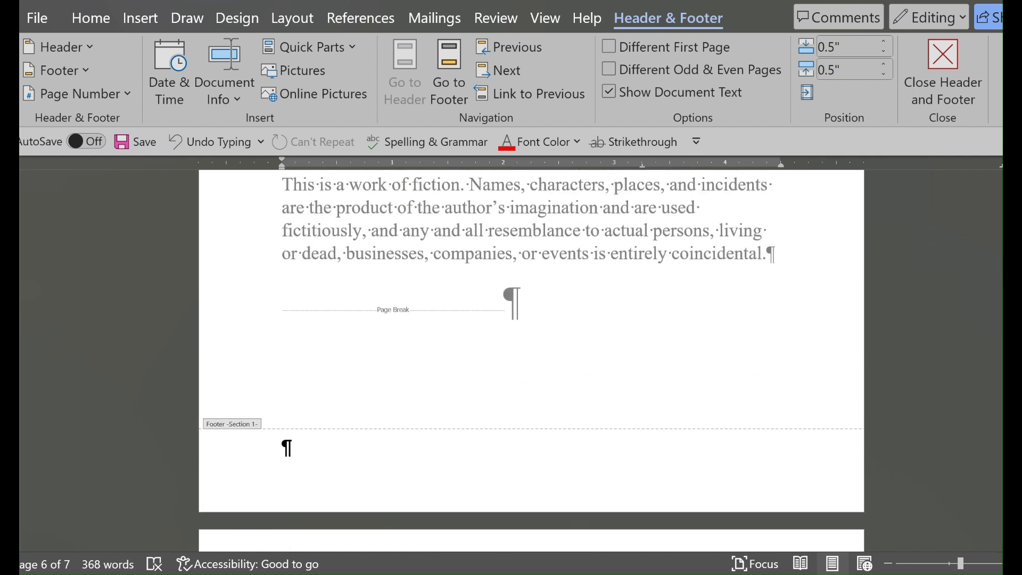
{"action": "left_click_drag", "start_coordinate": [1002, 258], "coordinate": [1002, 276]}
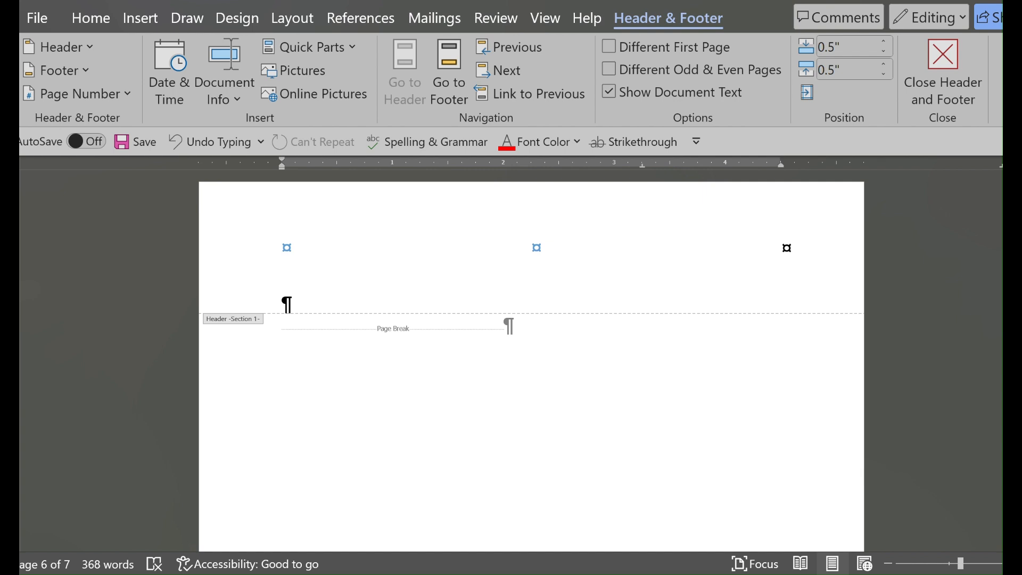
{"action": "scroll", "coordinate": [532, 362], "scroll_direction": "down", "scroll_amount": 5}
{"action": "scroll", "coordinate": [532, 362], "scroll_direction": "down", "scroll_amount": 20}
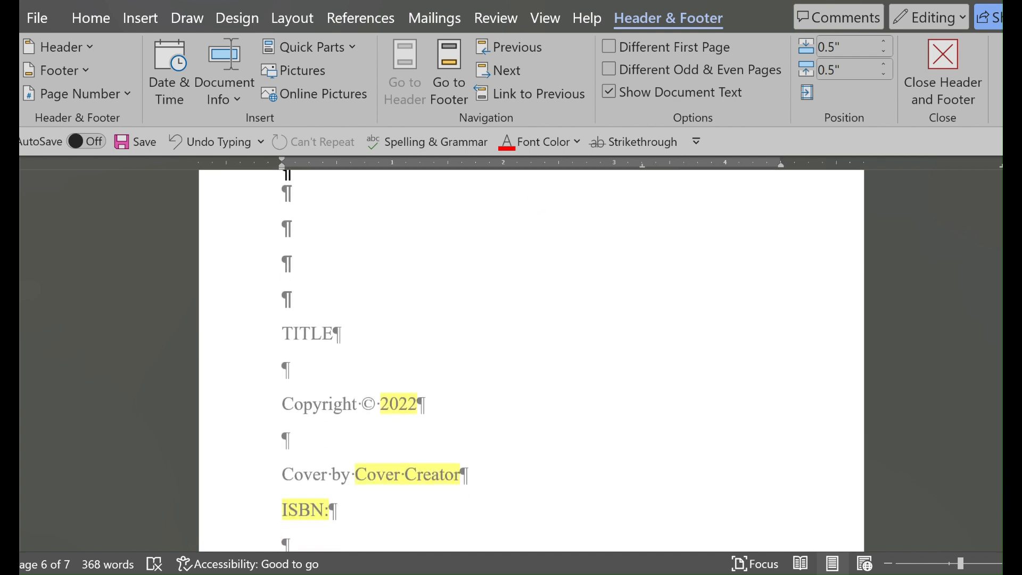
{"action": "scroll", "coordinate": [531, 362], "scroll_direction": "down", "scroll_amount": 15}
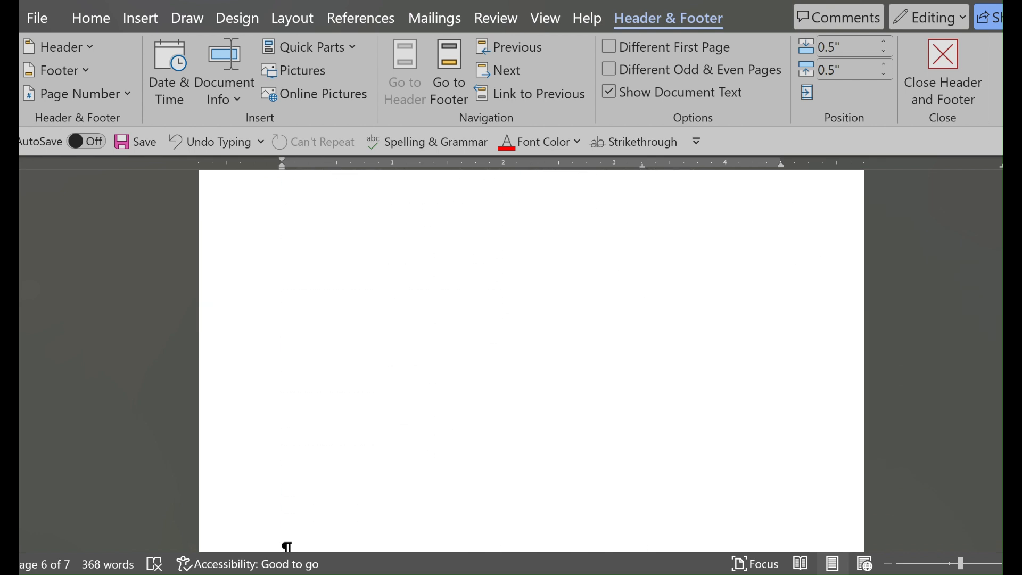
{"action": "scroll", "coordinate": [531, 362], "scroll_direction": "down", "scroll_amount": 3}
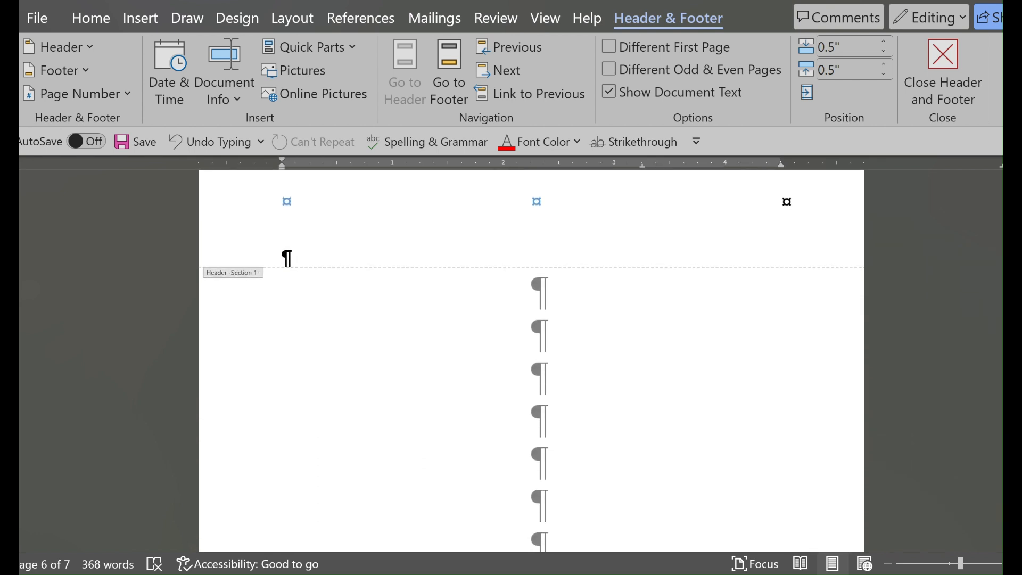
{"action": "left_click", "coordinate": [785, 209]}
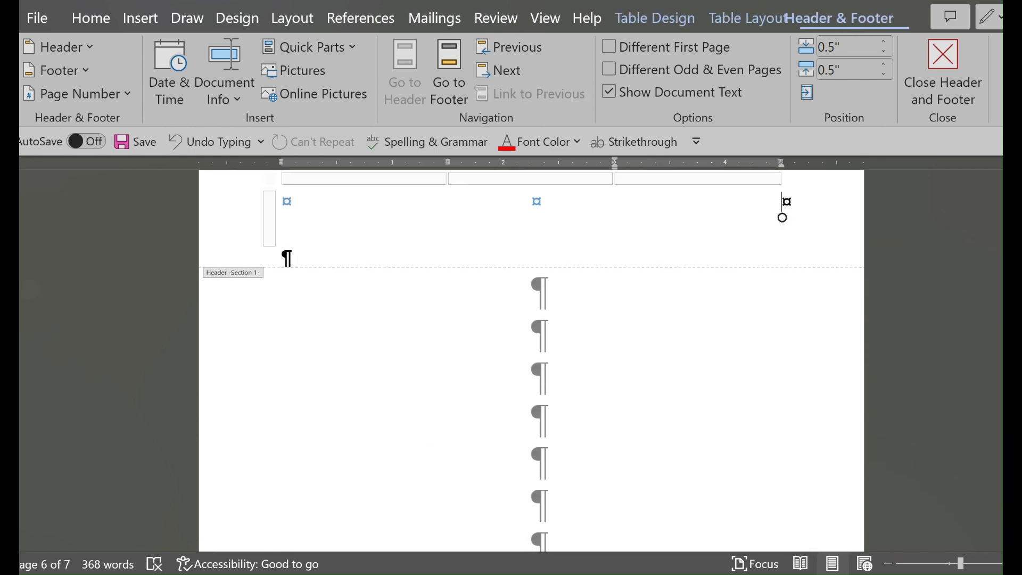
{"action": "left_click", "coordinate": [916, 52]}
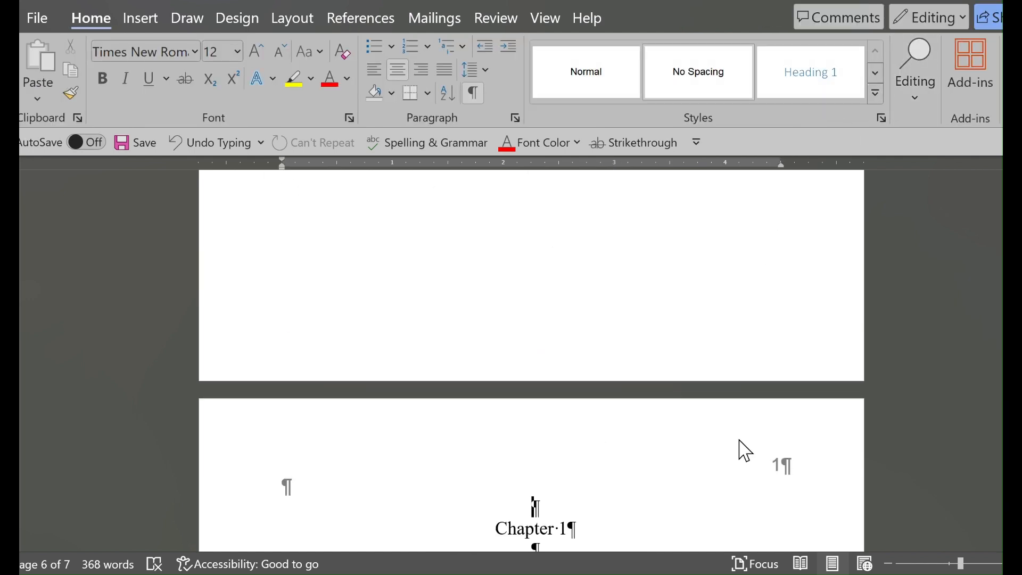
Try an extra space before "So much for a quiet Sunday morning", delete it, and toggle the formatting marks off and on
{"action": "scroll", "coordinate": [531, 362], "scroll_direction": "down", "scroll_amount": 12}
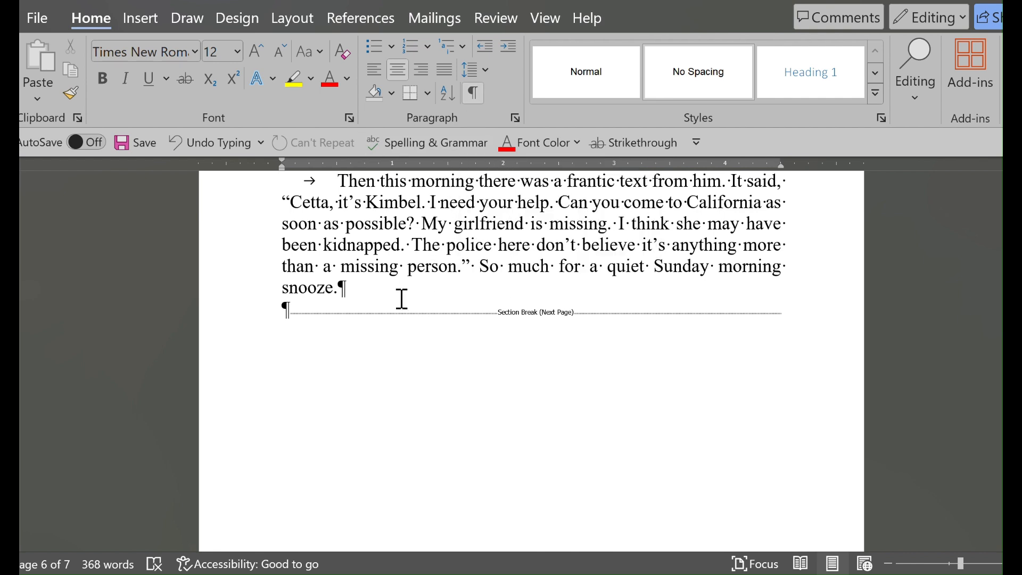
{"action": "left_click", "coordinate": [481, 264]}
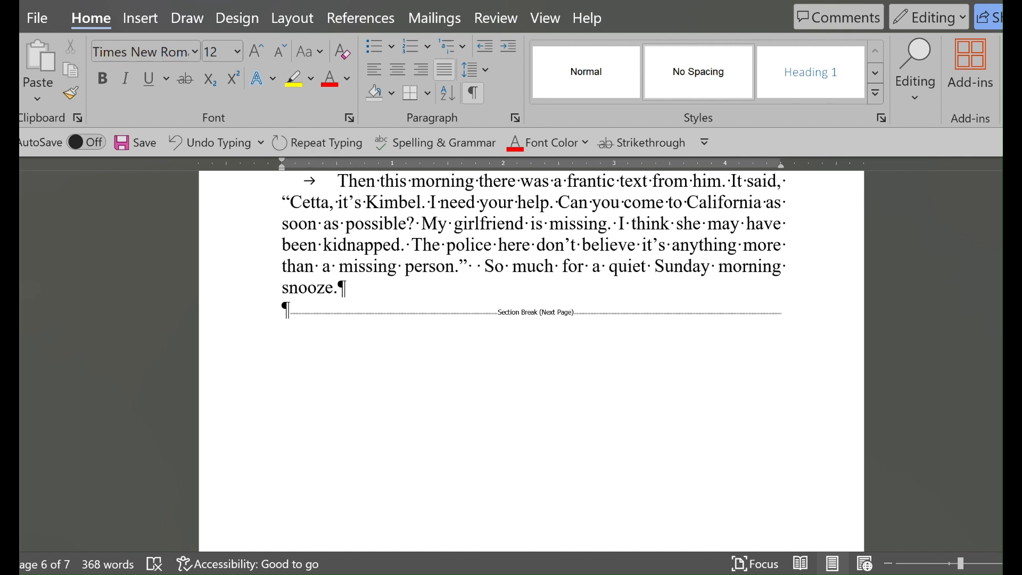
{"action": "key", "text": "BackSpace"}
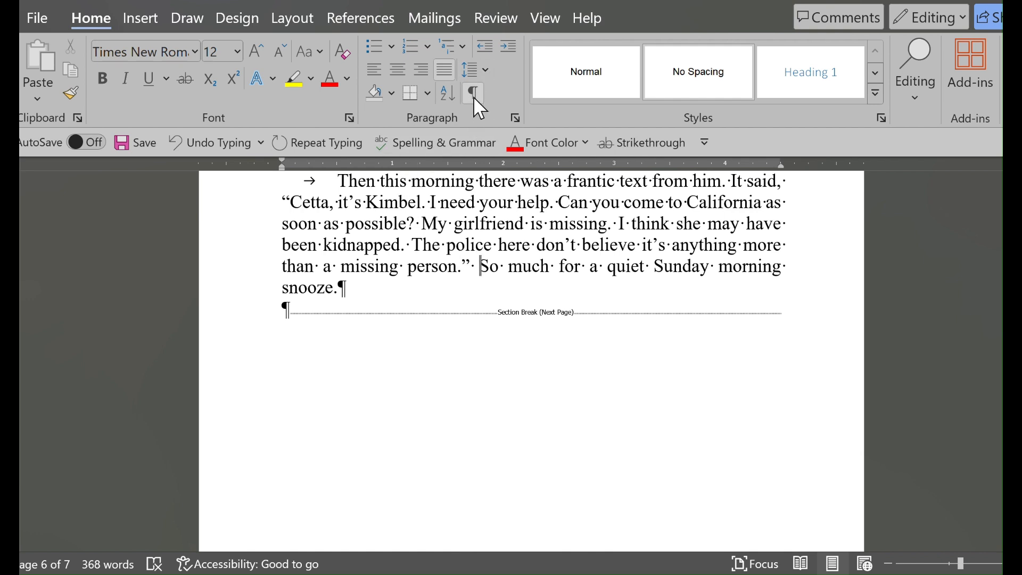
{"action": "left_click", "coordinate": [479, 109]}
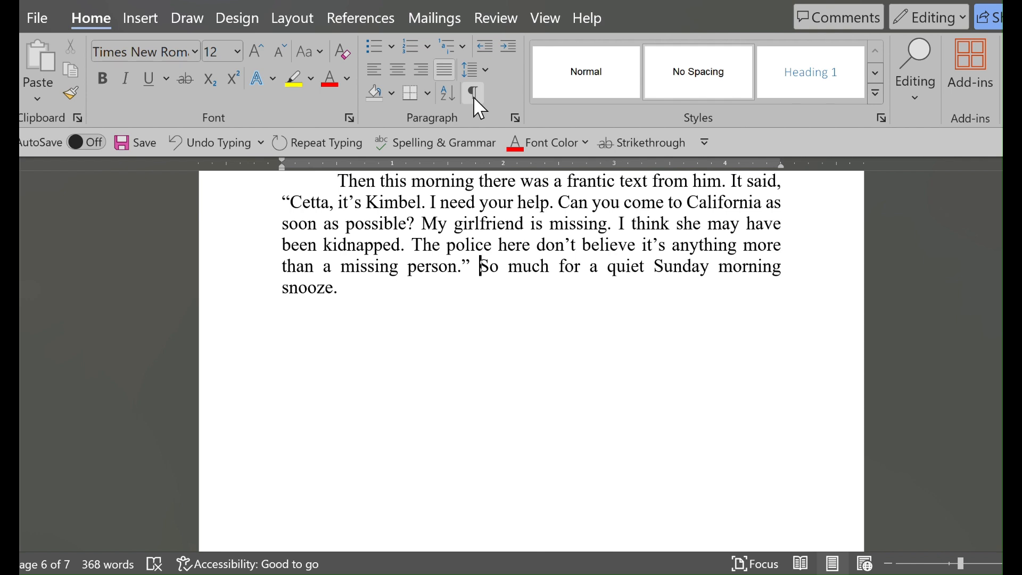
{"action": "left_click", "coordinate": [474, 96]}
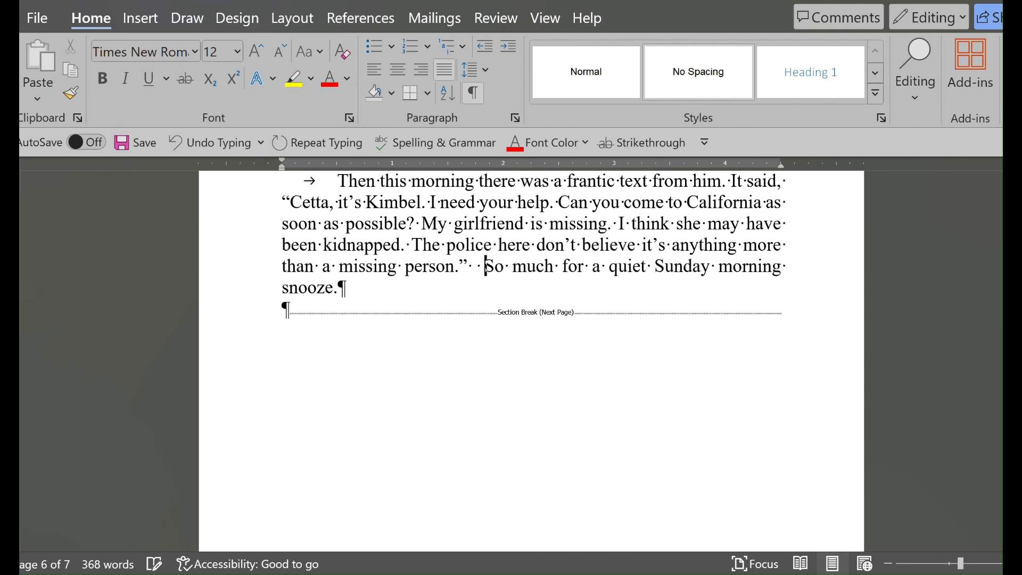
Try an extra space before "So much" and another before "Can you come to California", deleting each one
{"action": "key", "text": "BackSpace"}
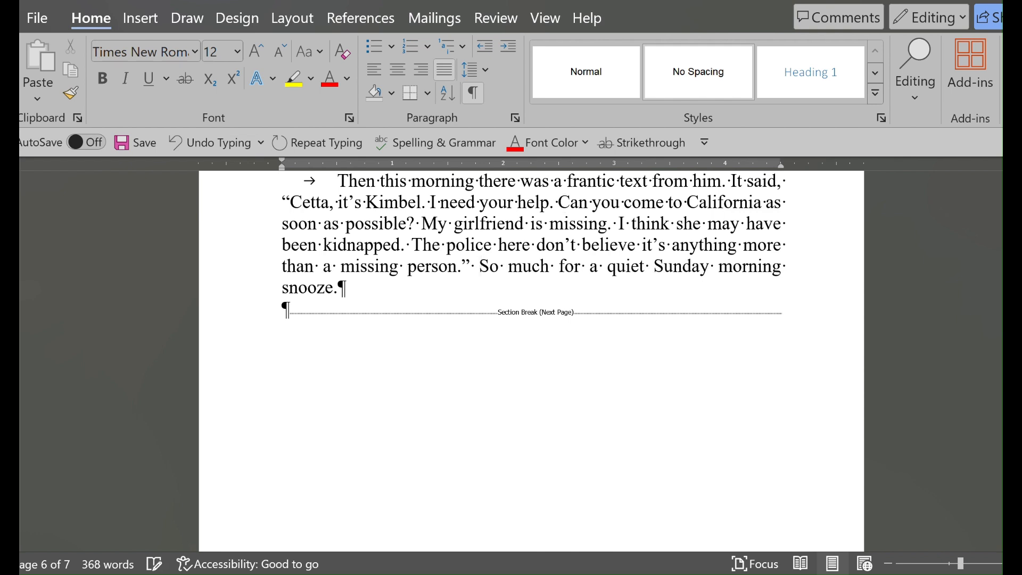
{"action": "left_click", "coordinate": [559, 202]}
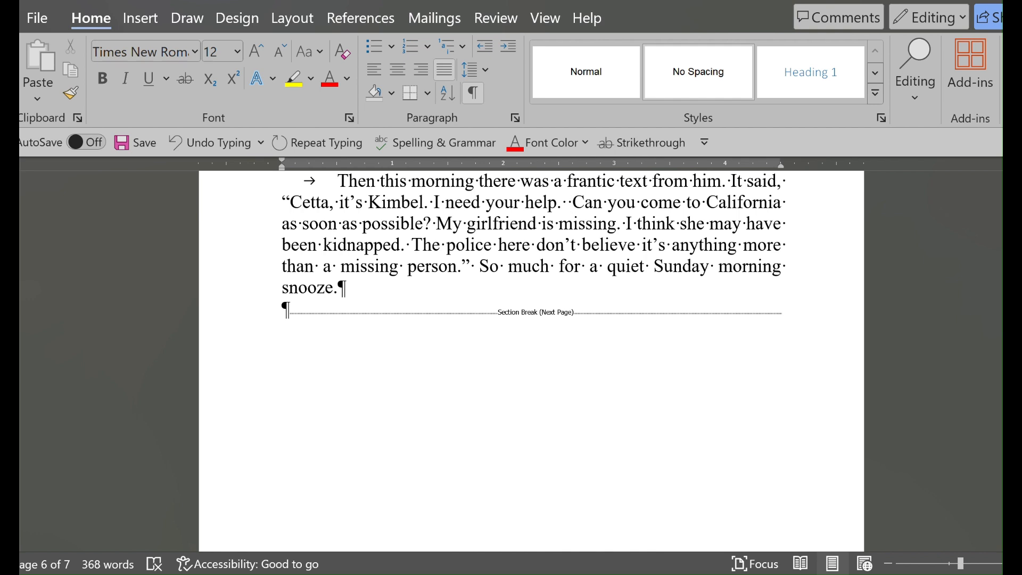
{"action": "key", "text": "BackSpace"}
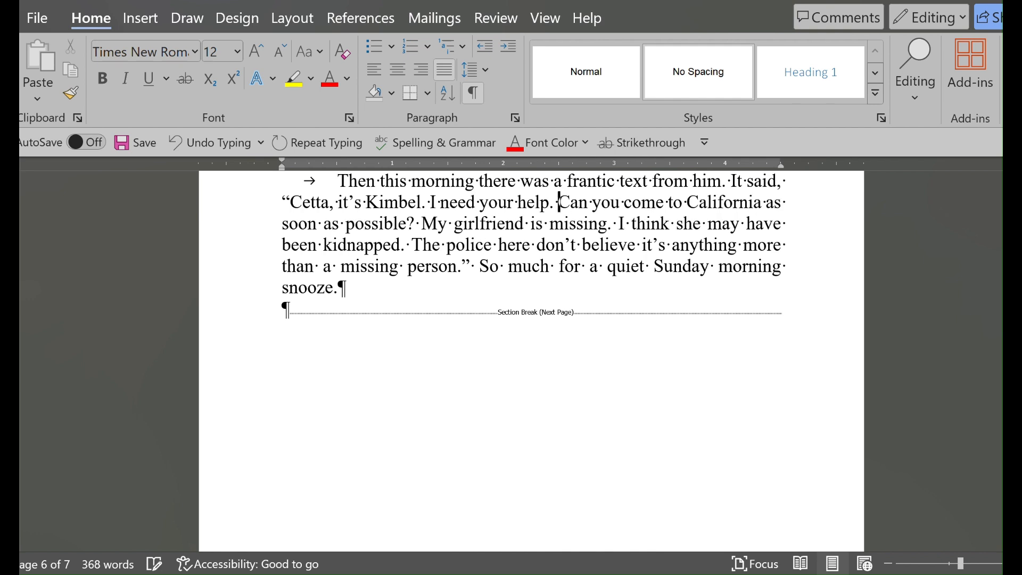